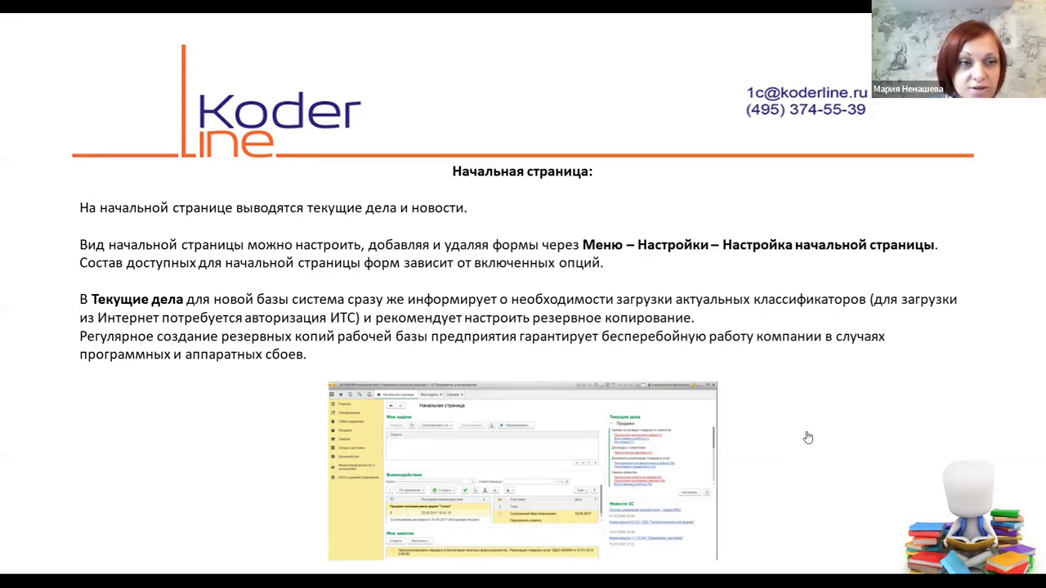
- Switch to 1C:Предприятие and review the commands in each section from Главное to НСИ и администрирование
key("alt+Tab")
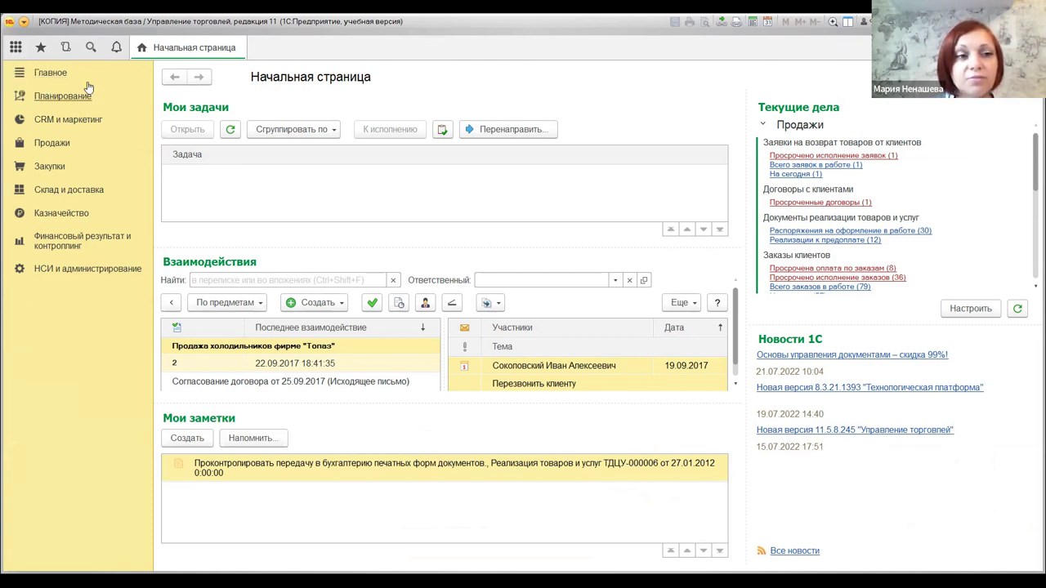
left_click(54, 75)
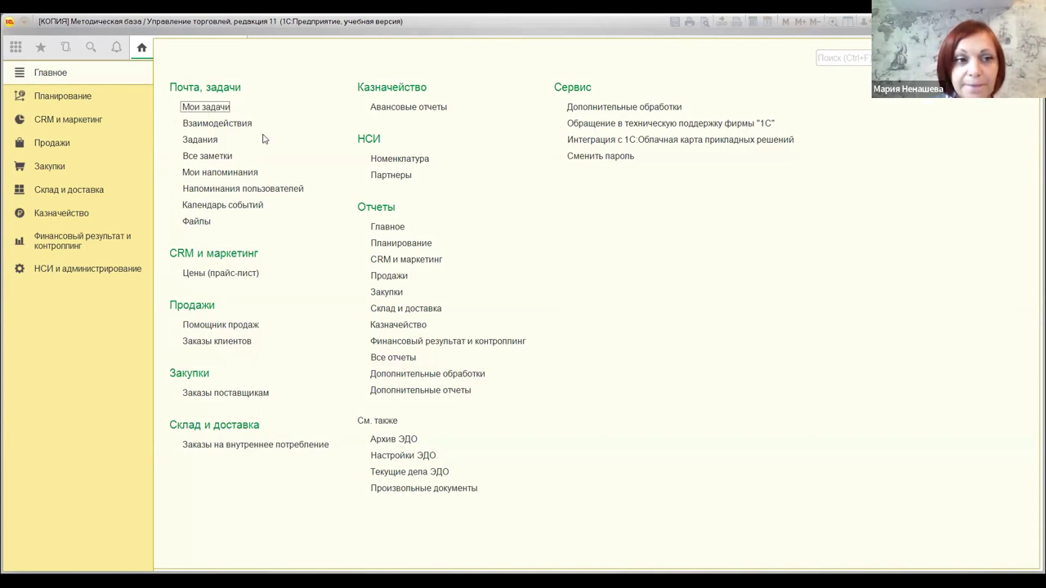
left_click(67, 99)
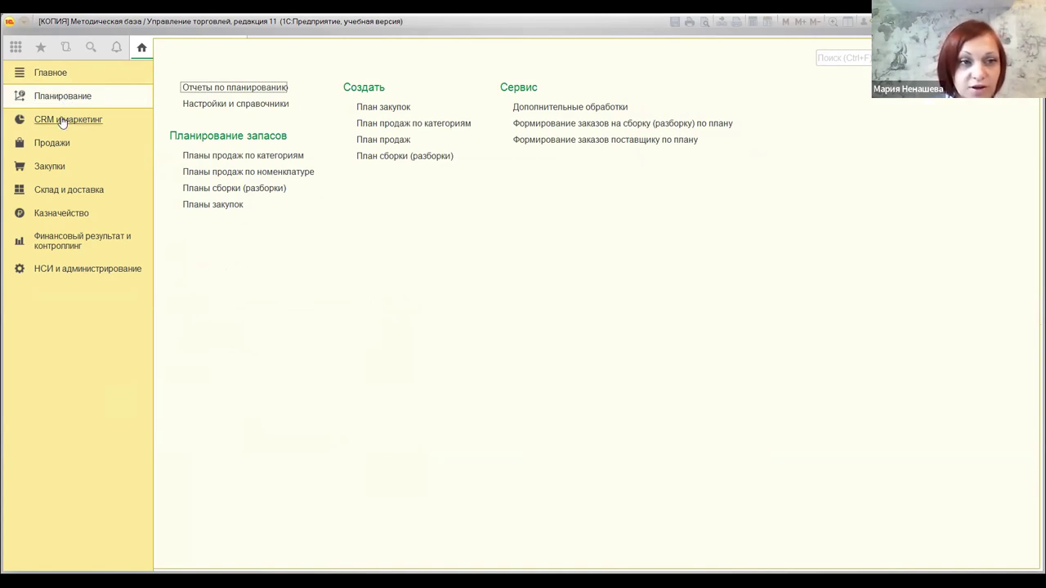
left_click(62, 122)
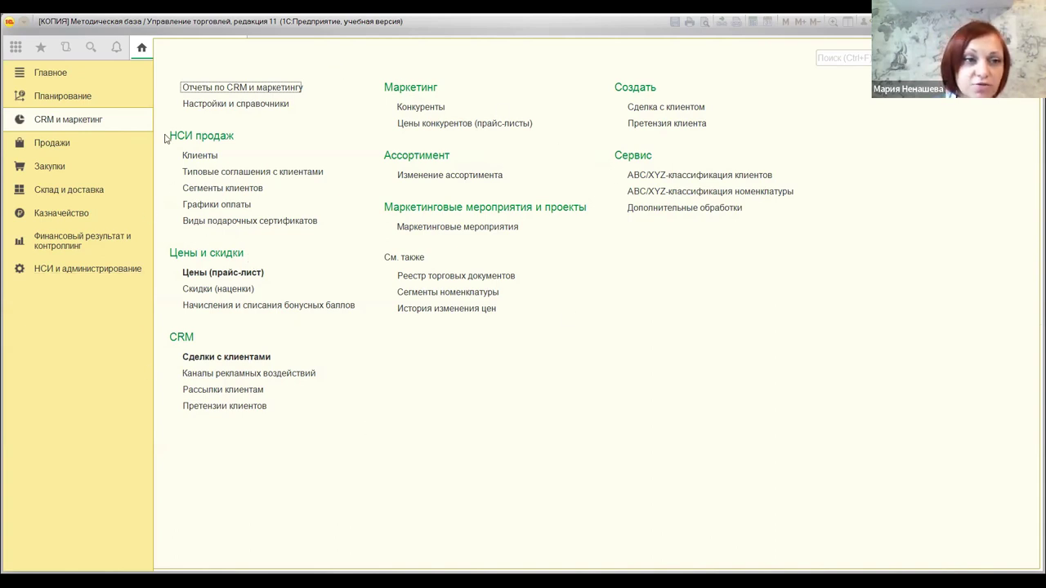
left_click(64, 149)
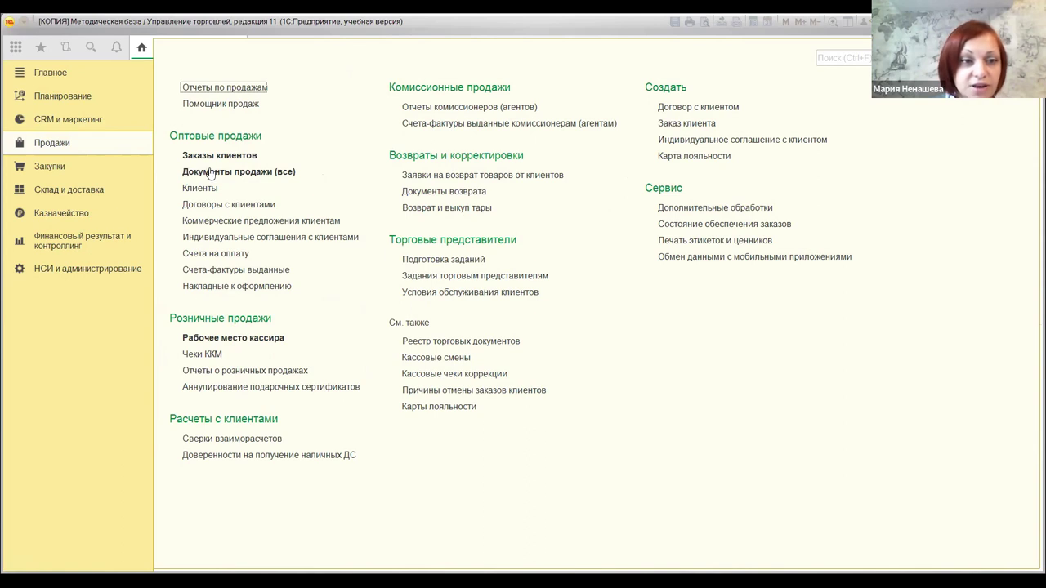
left_click(56, 166)
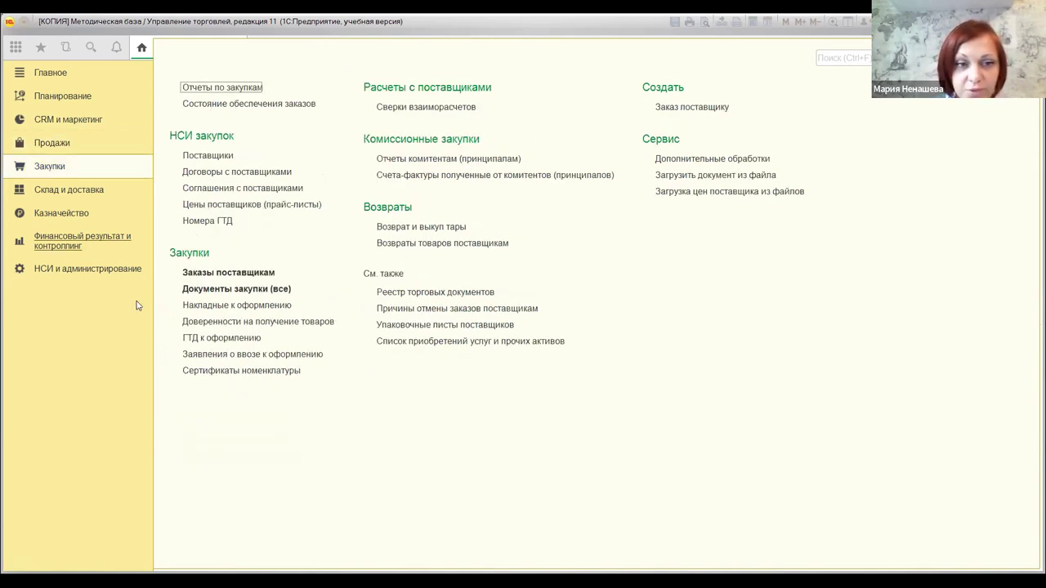
left_click(92, 201)
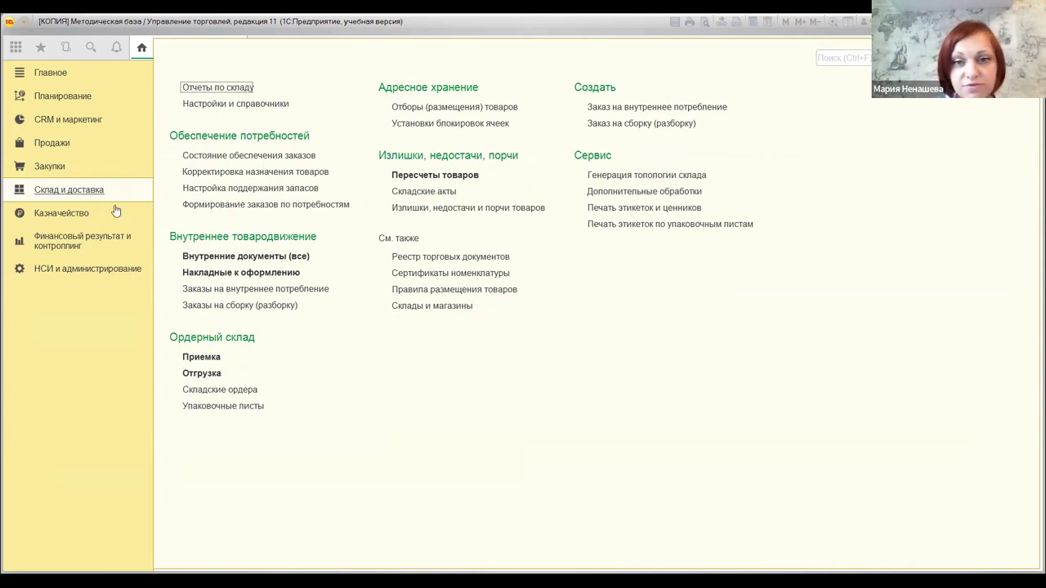
left_click(66, 215)
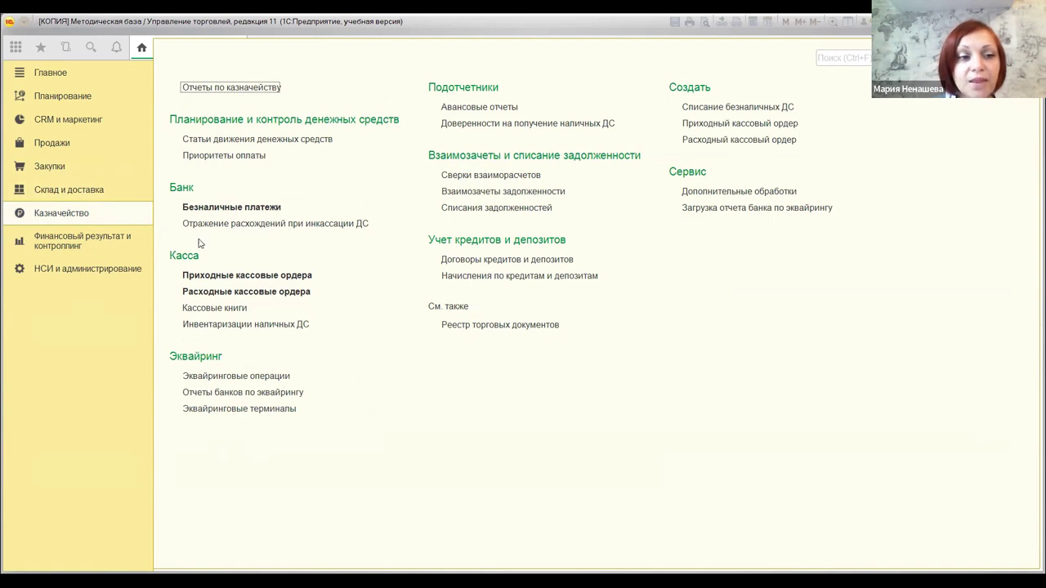
left_click(56, 240)
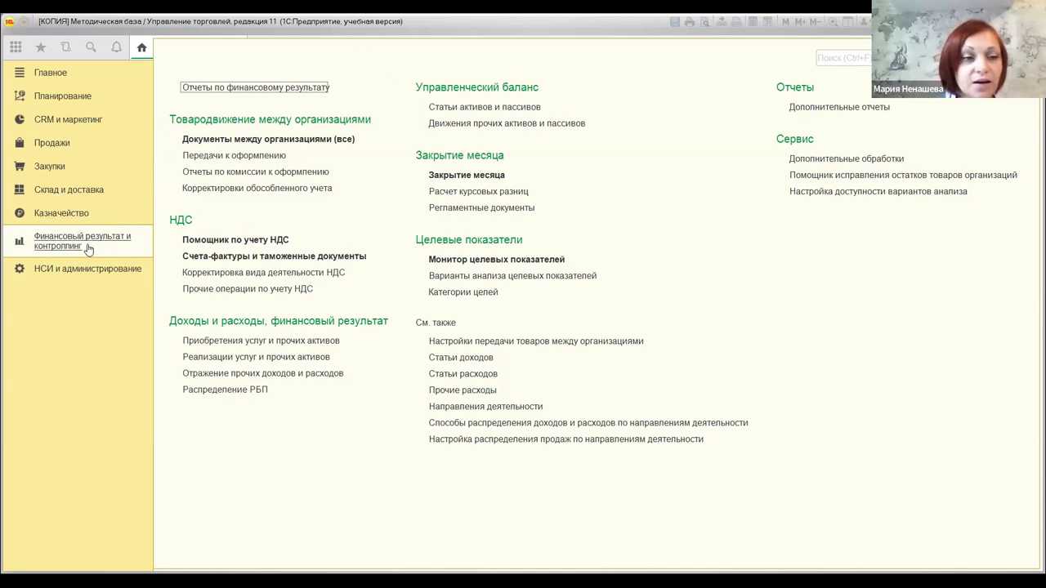
left_click(79, 270)
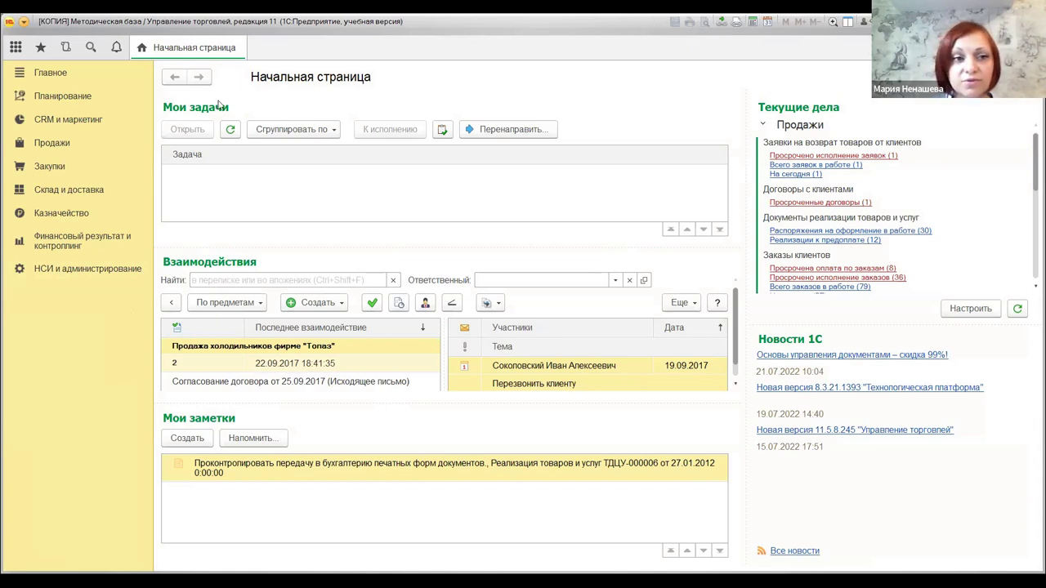
left_click(82, 97)
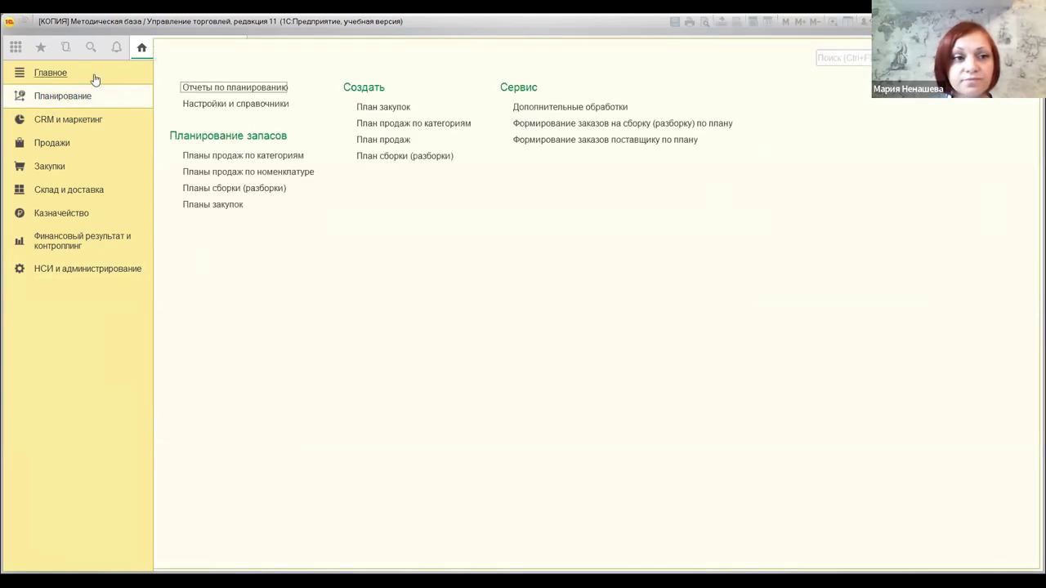
left_click(51, 73)
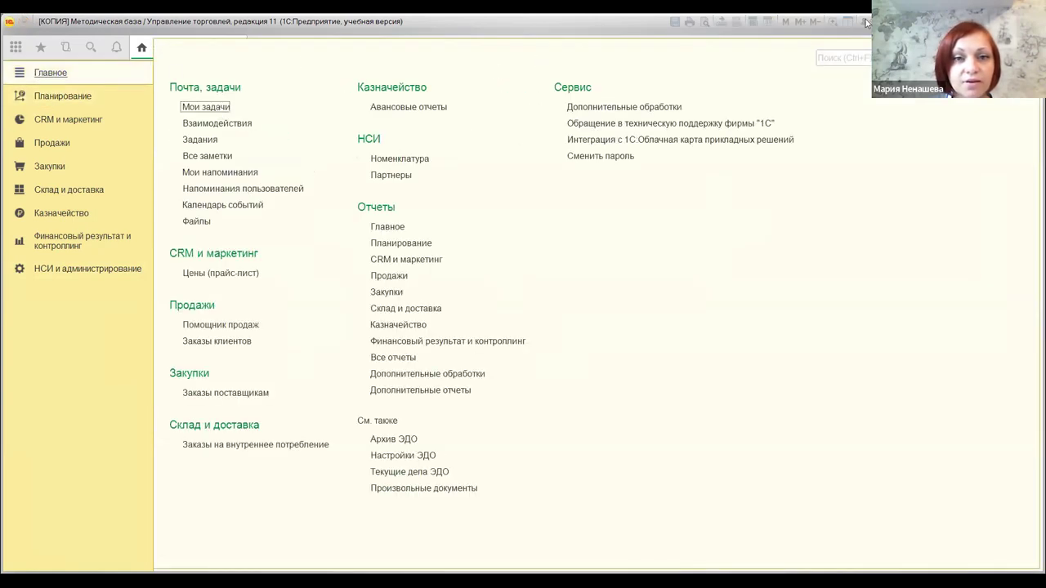
key("Escape")
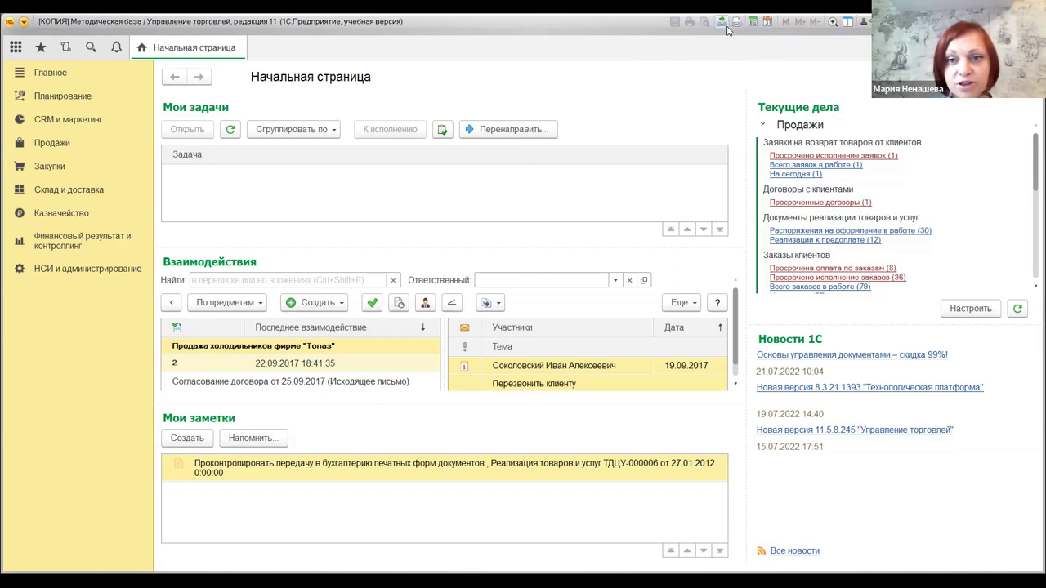
- Examine the Переход по ссылке window and the Получение ссылки window for the start page, closing each one
left_click(723, 22)
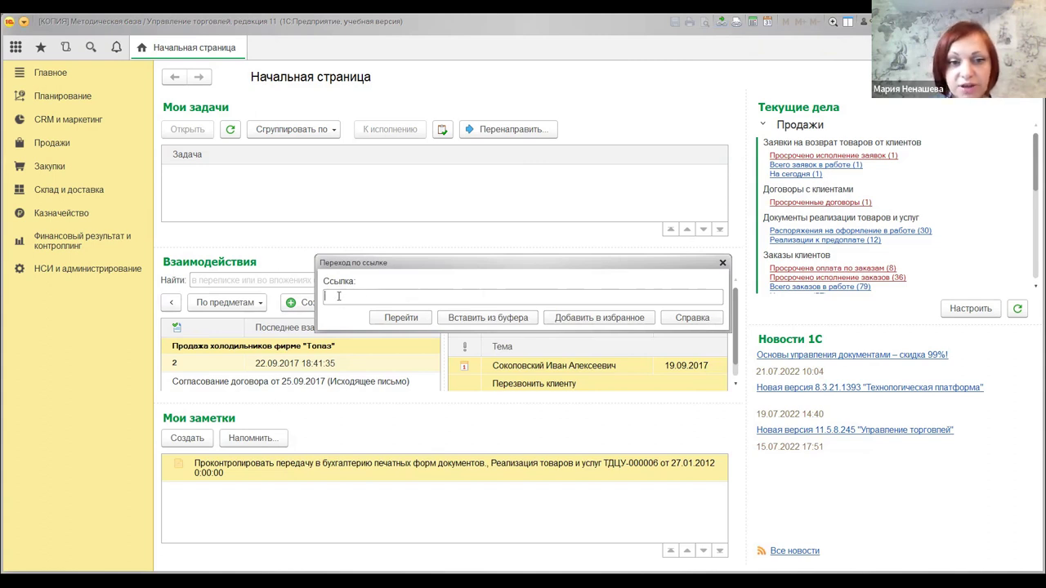
left_click(722, 264)
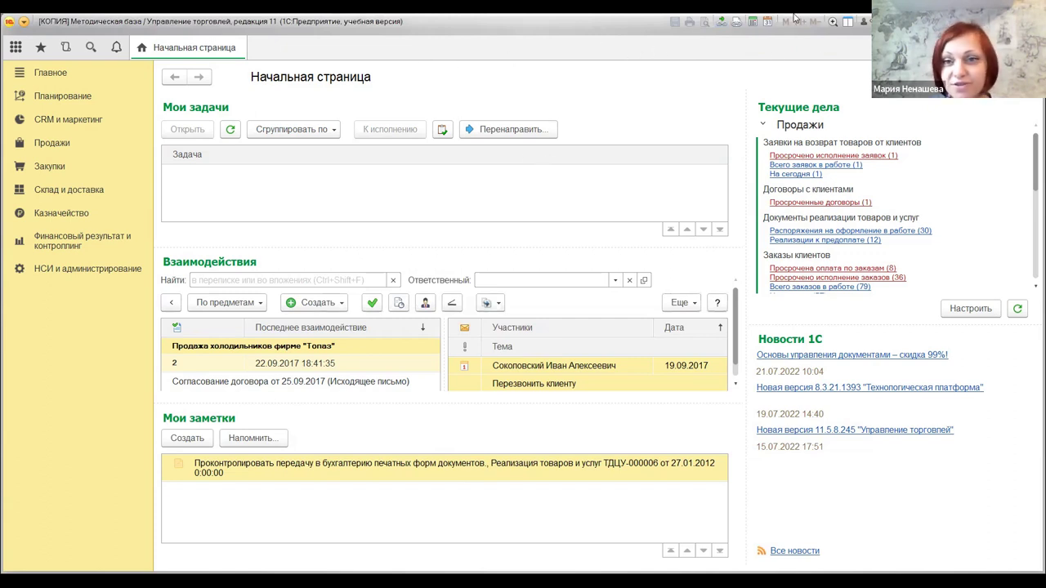
left_click(737, 25)
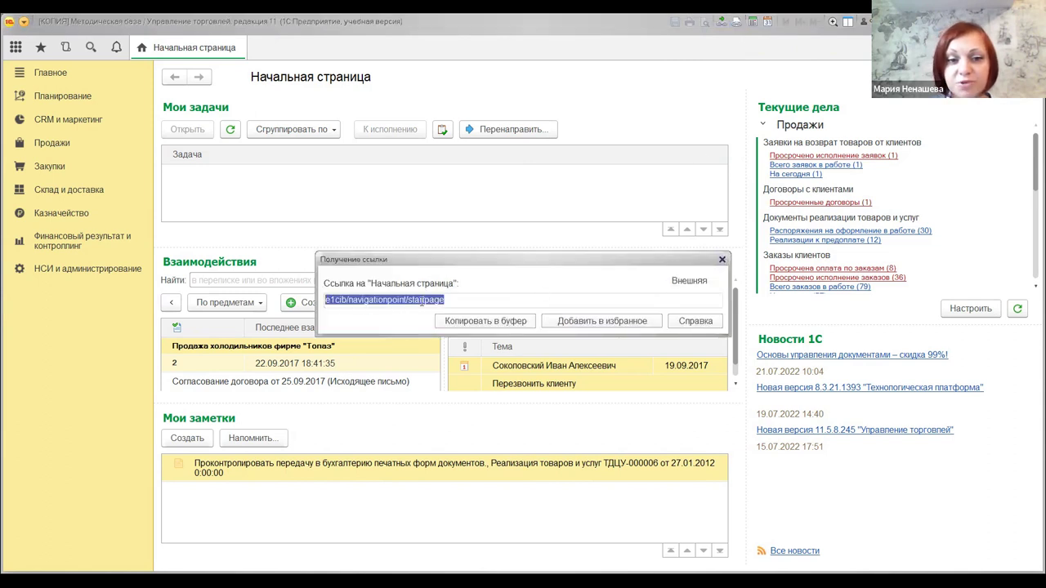
left_click(721, 260)
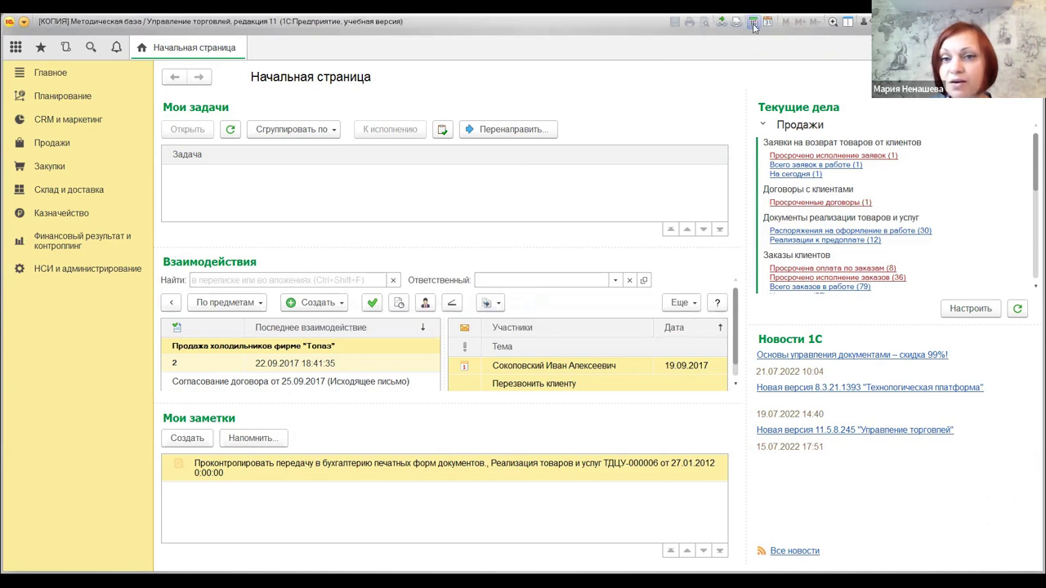
- View the built-in calendar and close it
left_click(766, 22)
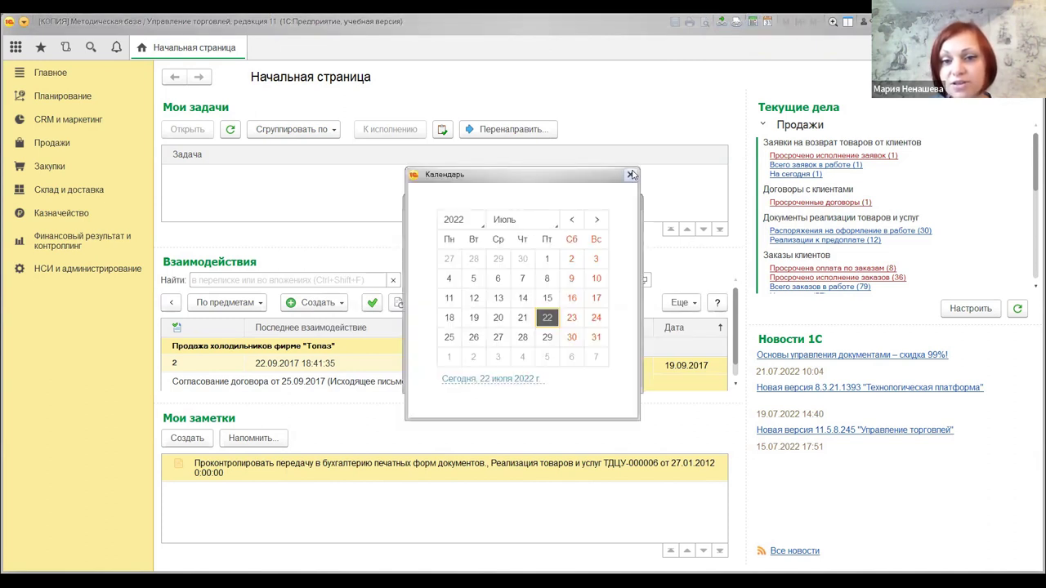
left_click(631, 174)
key("Escape")
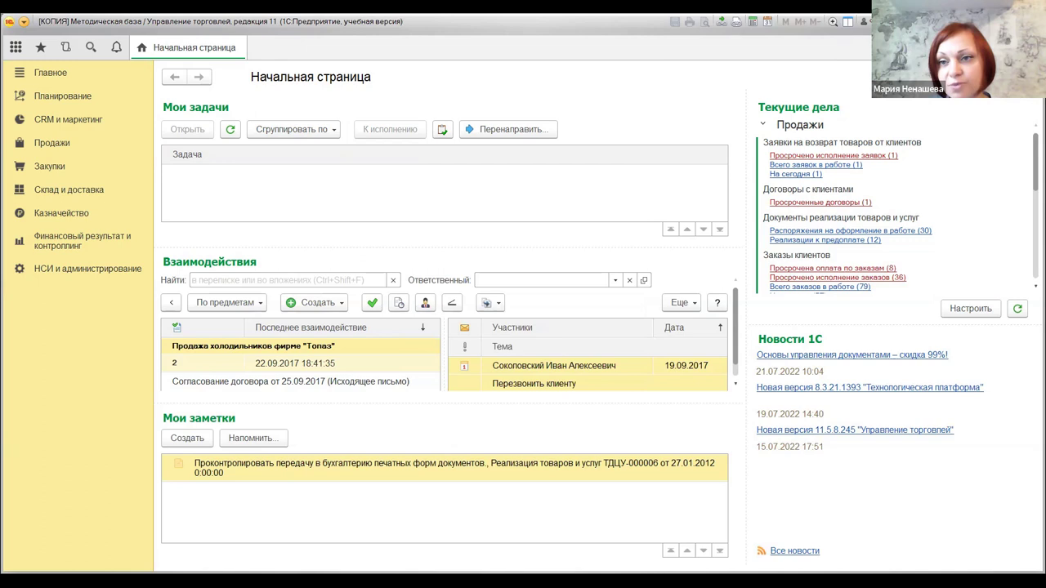
- Review the list of commands available for the system toolbar and the options for pinning windows
right_click(663, 91)
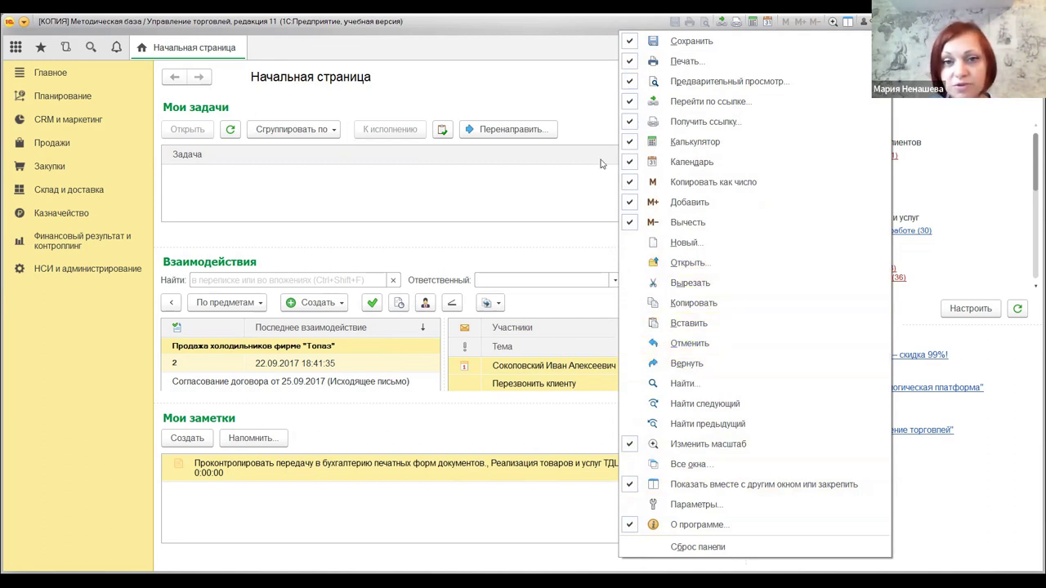
left_click(865, 17)
left_click(847, 25)
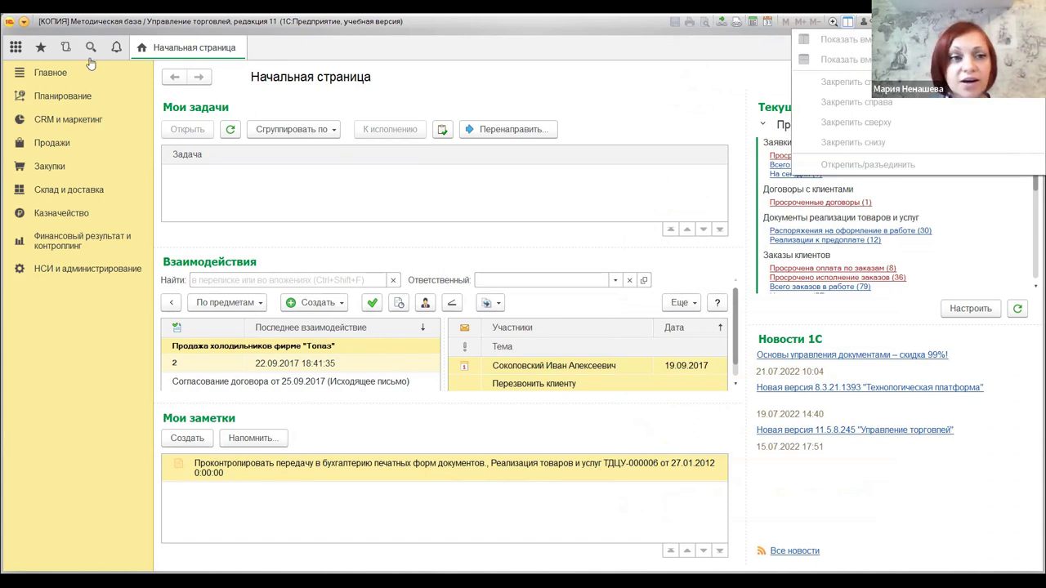
- Open the Мои задачи list from the Главное section and pin it to the left of the start page
left_click(59, 73)
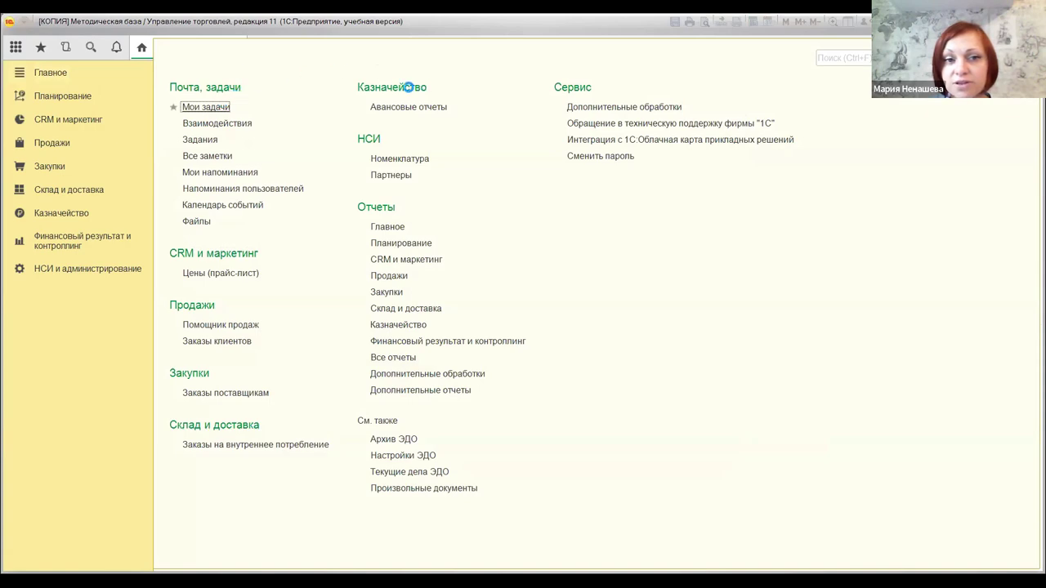
key("Return")
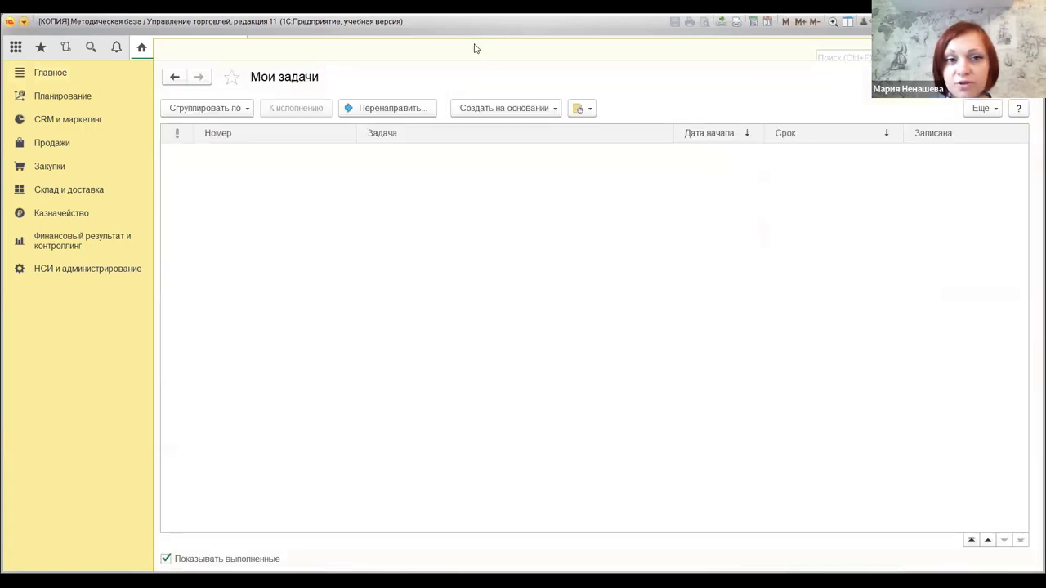
left_click(847, 25)
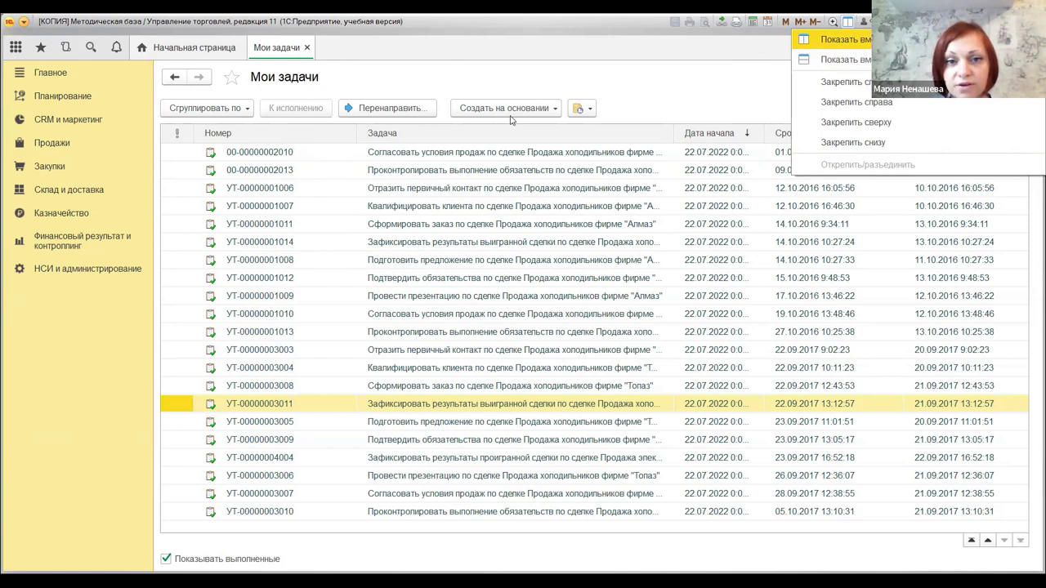
left_click(847, 23)
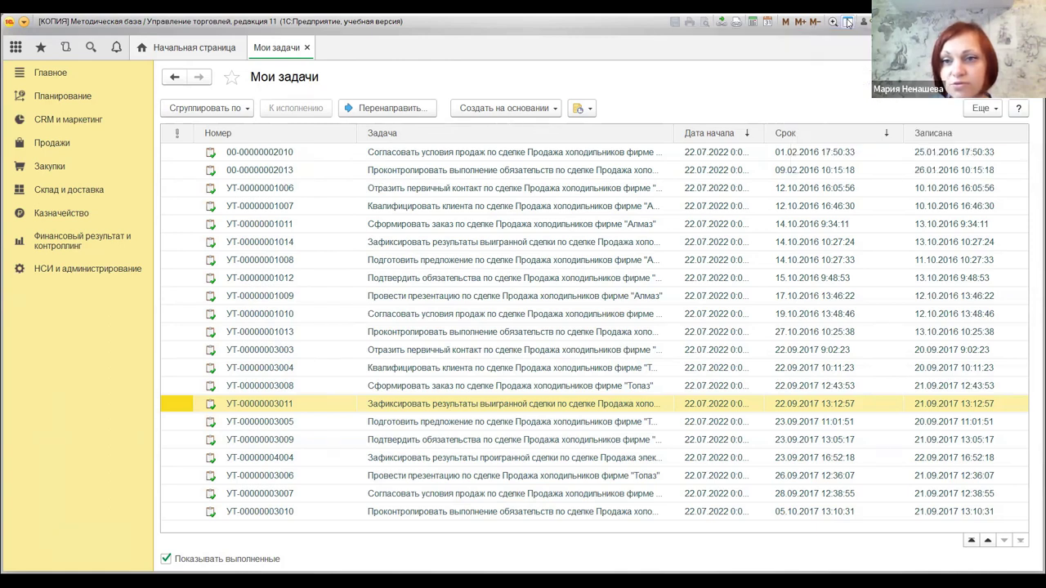
left_click(867, 44)
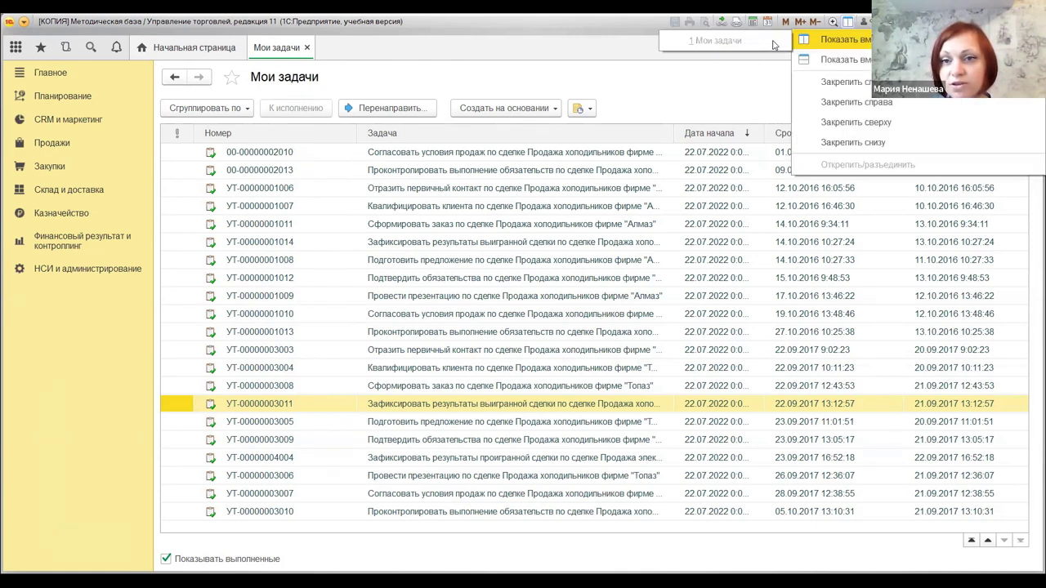
left_click(822, 81)
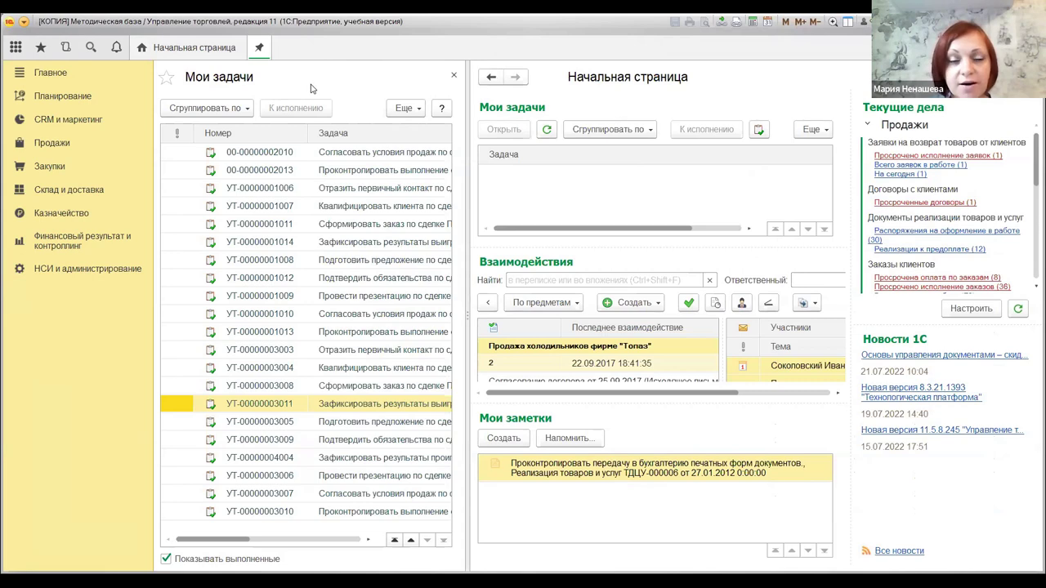
- Unpin the Мои задачи list so it opens as a separate full-width window again
left_click(258, 51)
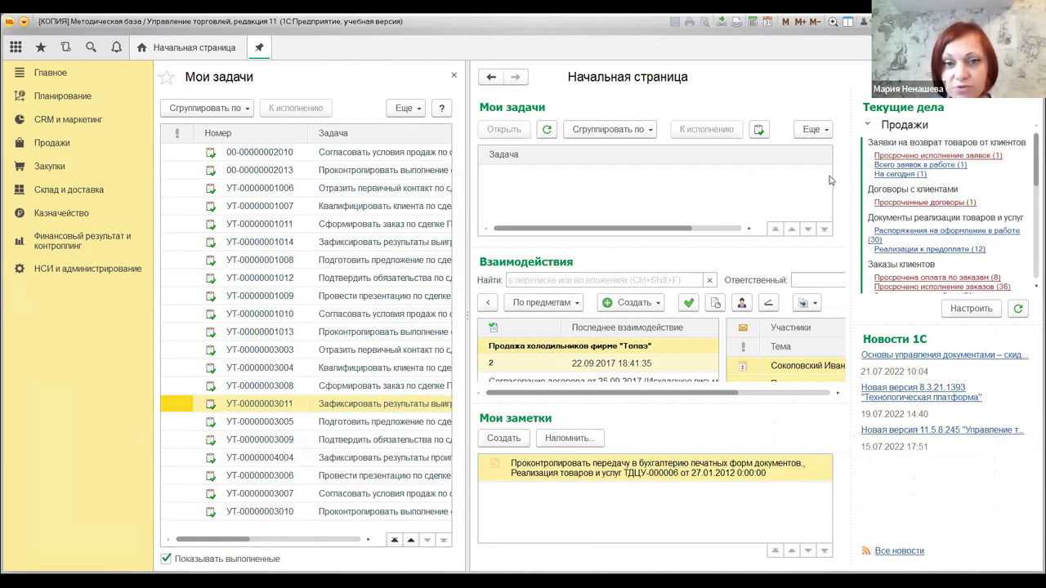
left_click(847, 23)
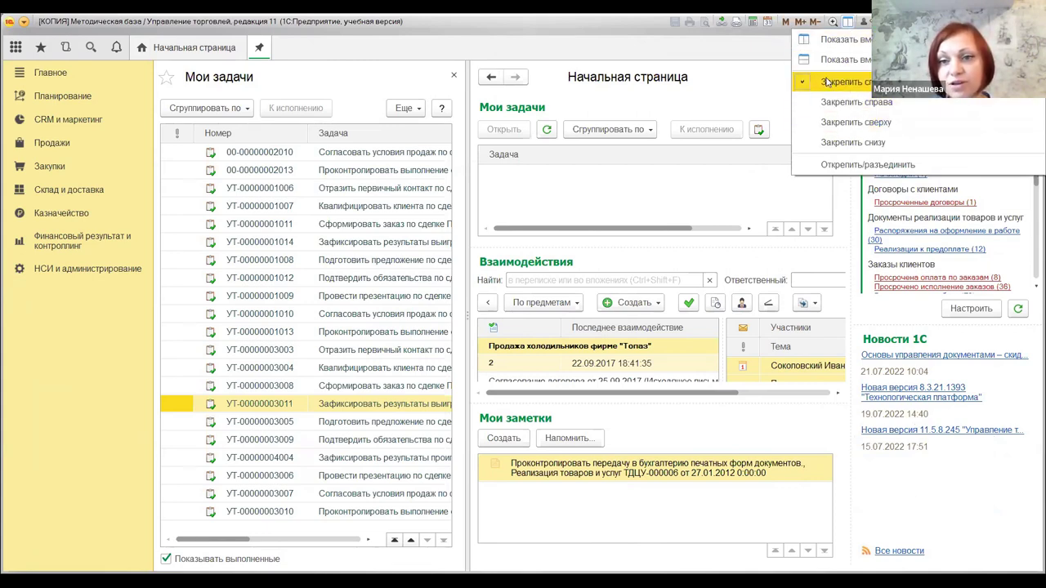
left_click(828, 167)
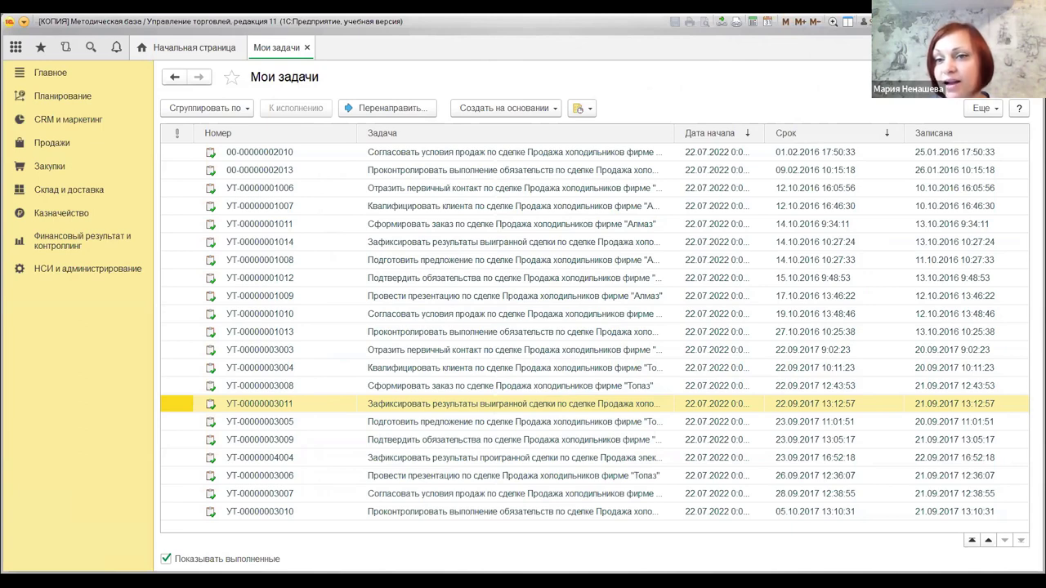
- View the current user's information, and examine the platform version, mode, directory, client type, user and license in О программе
left_click(862, 21)
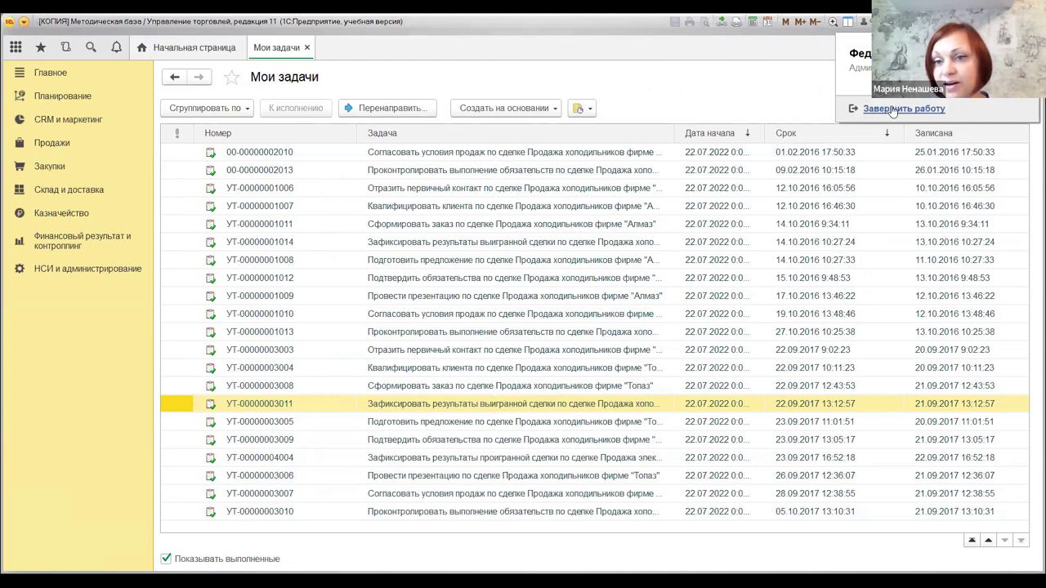
left_click(815, 85)
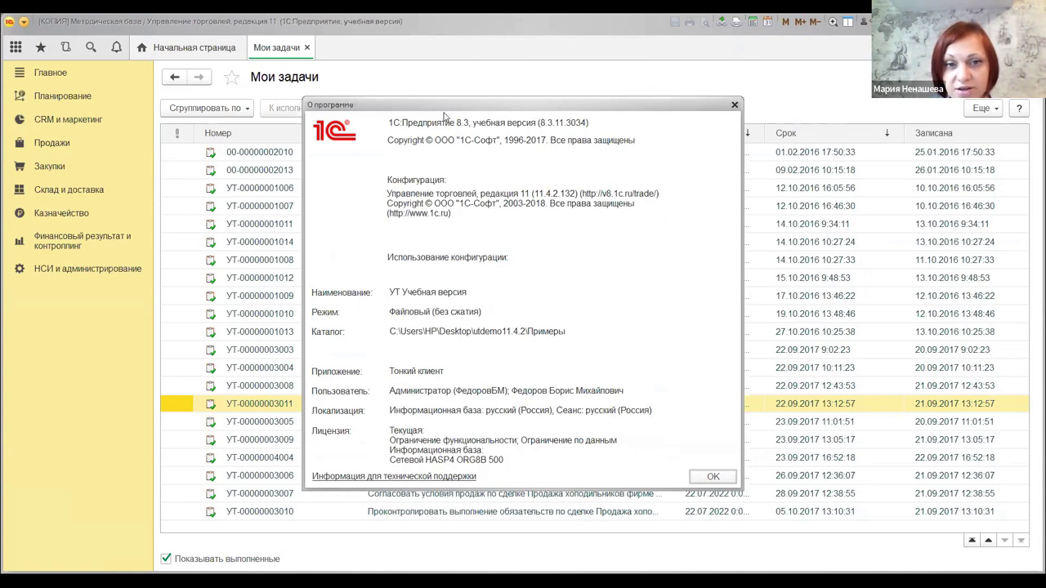
triple_click(587, 123)
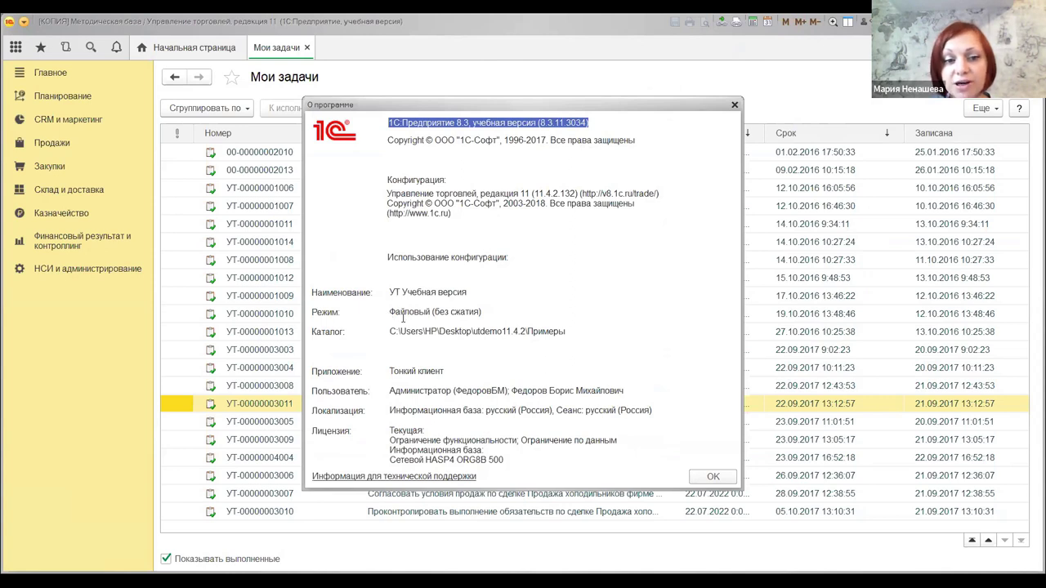
double_click(401, 319)
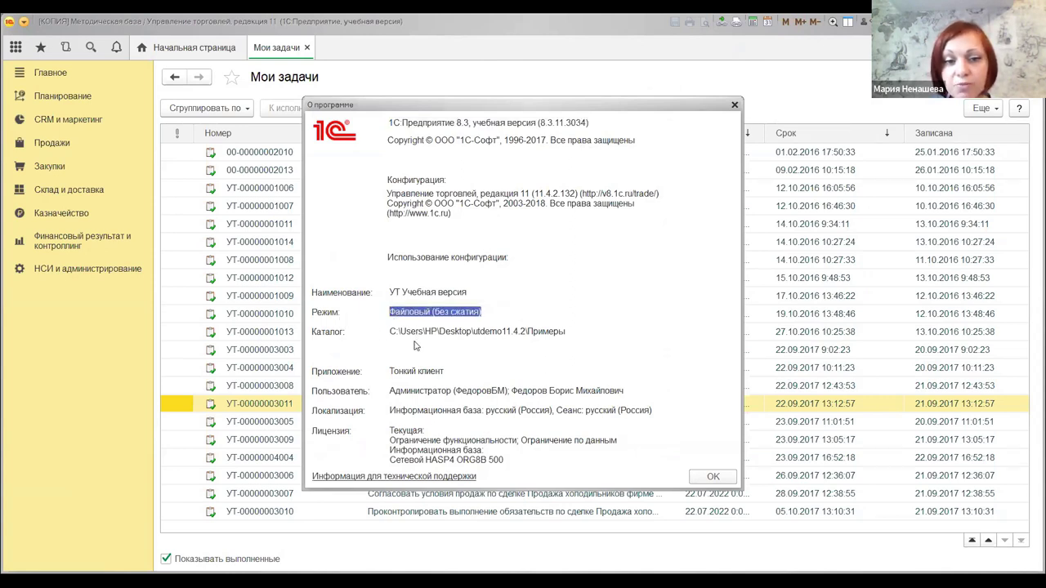
double_click(414, 333)
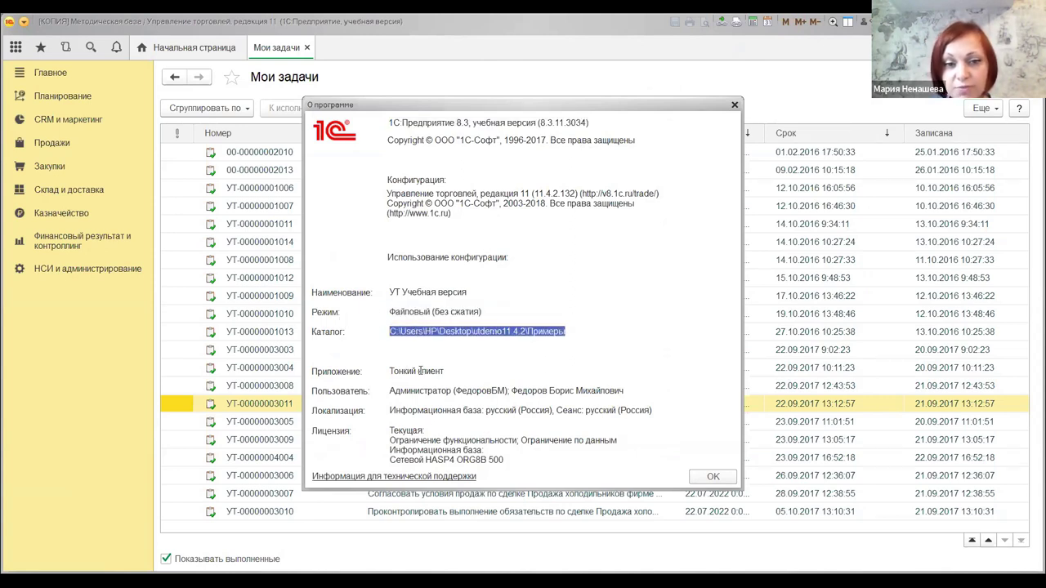
double_click(417, 372)
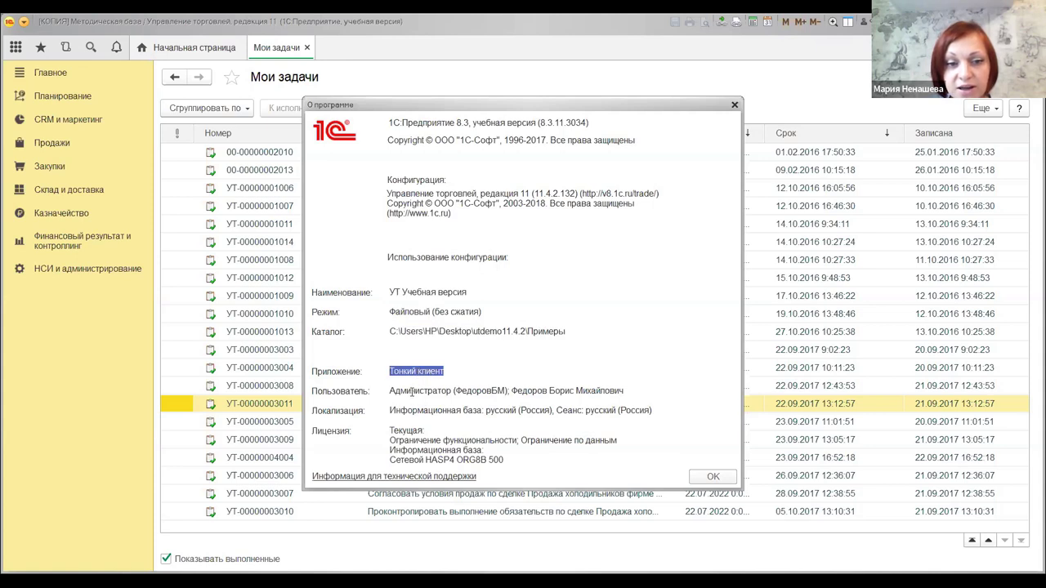
double_click(411, 391)
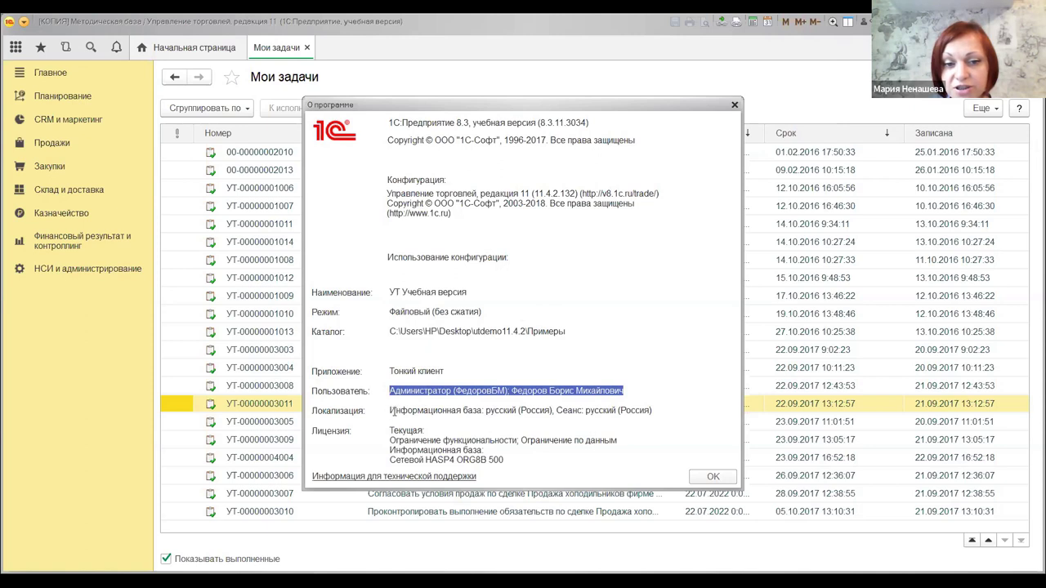
double_click(419, 444)
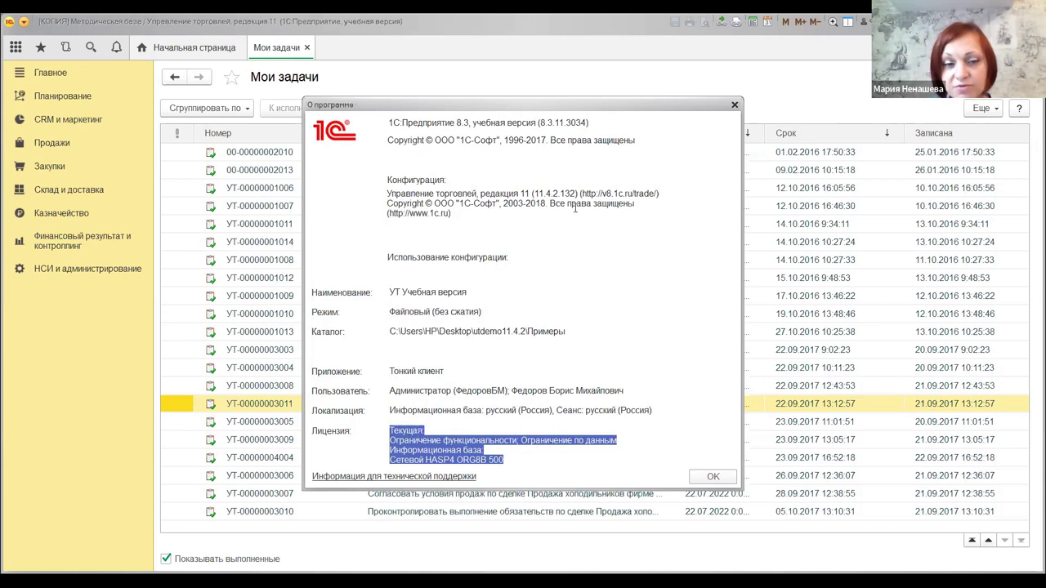
left_click(665, 328)
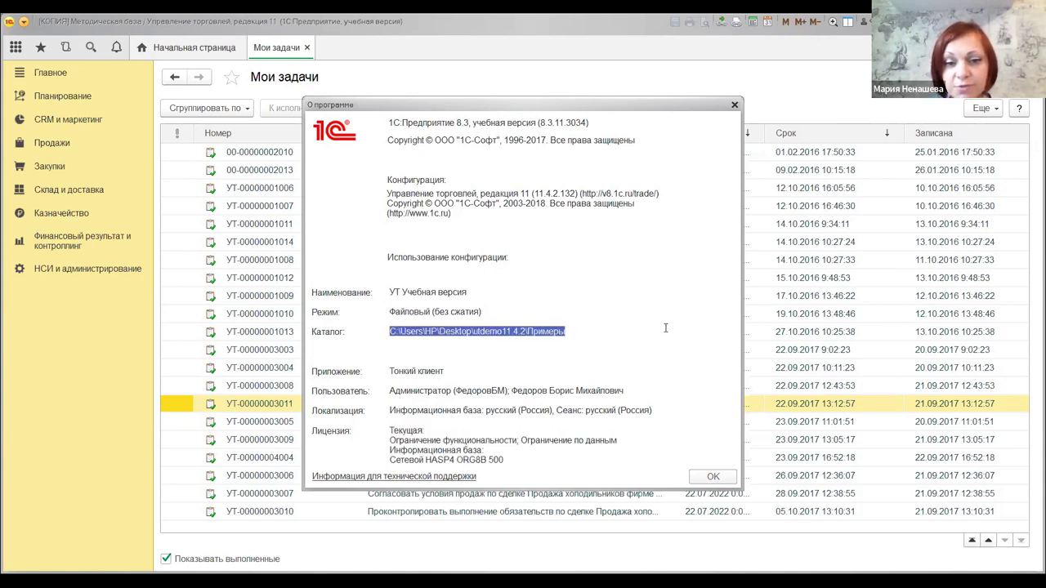
left_click(635, 311)
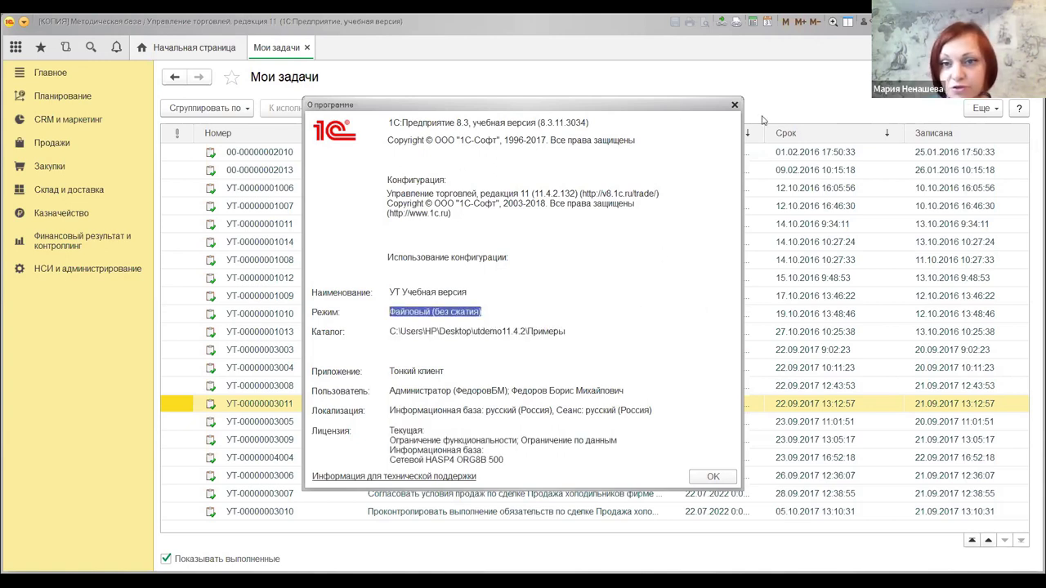
left_click(734, 104)
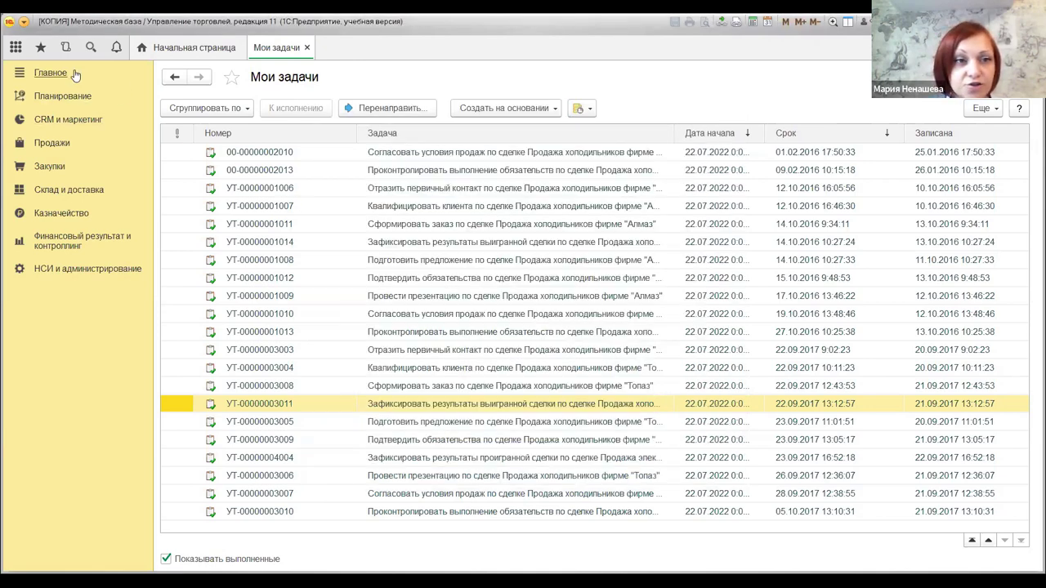
- Review the Параметры settings, including the Отображать команду «Все функции» option, and accept them
left_click(23, 24)
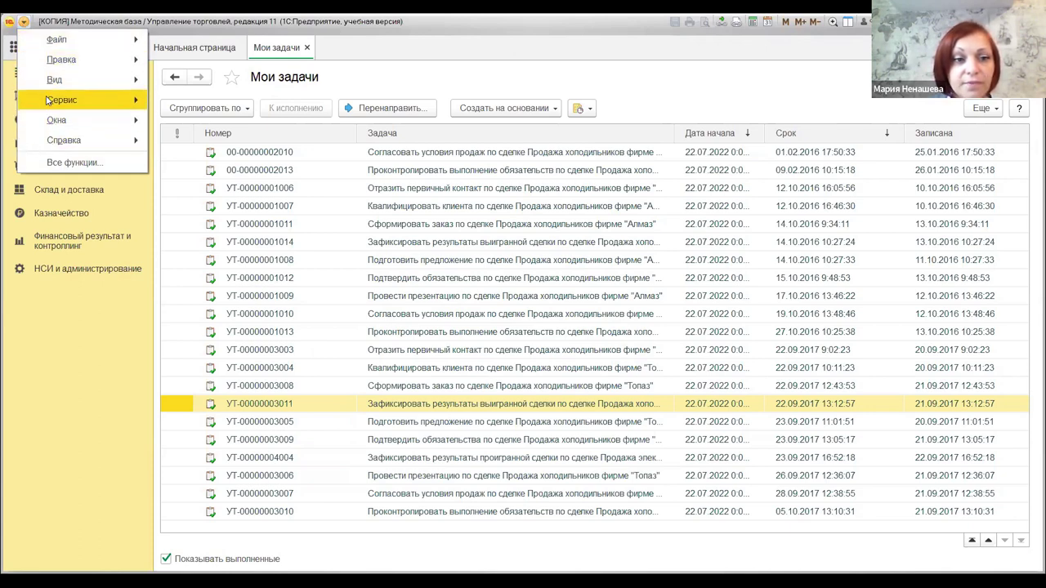
mouse_move(49, 100)
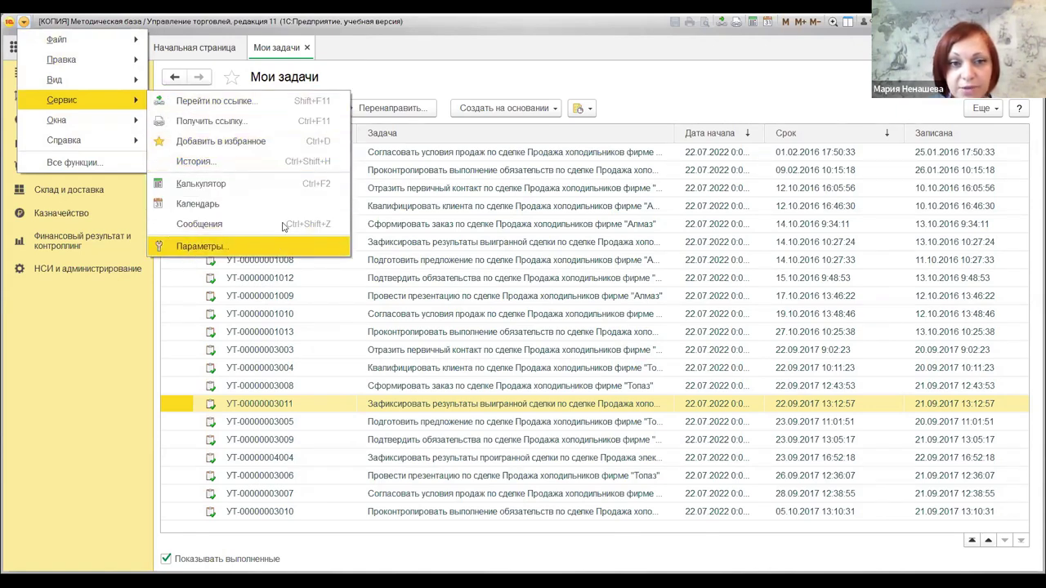
left_click(189, 251)
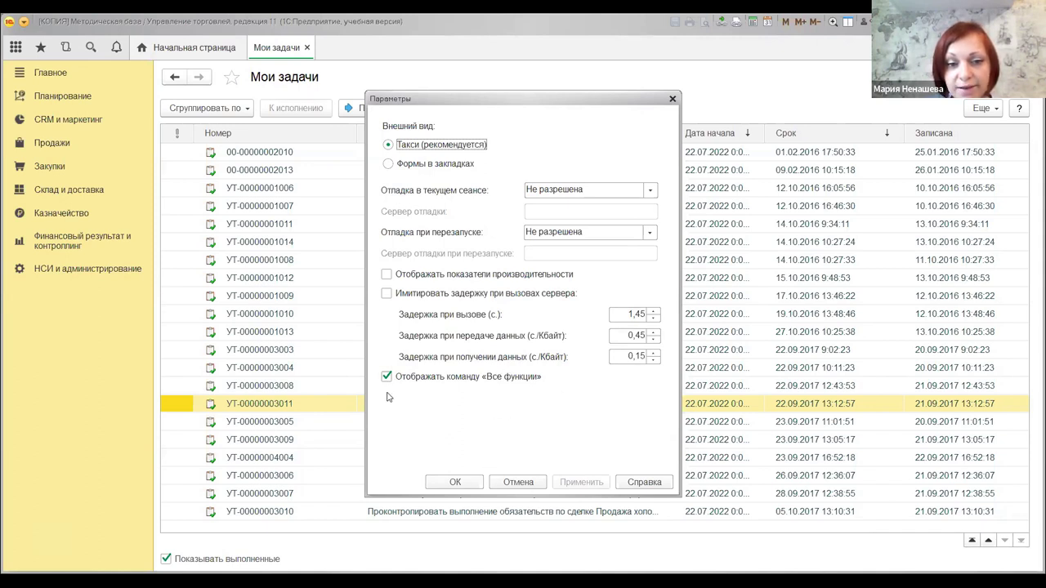
left_click(467, 482)
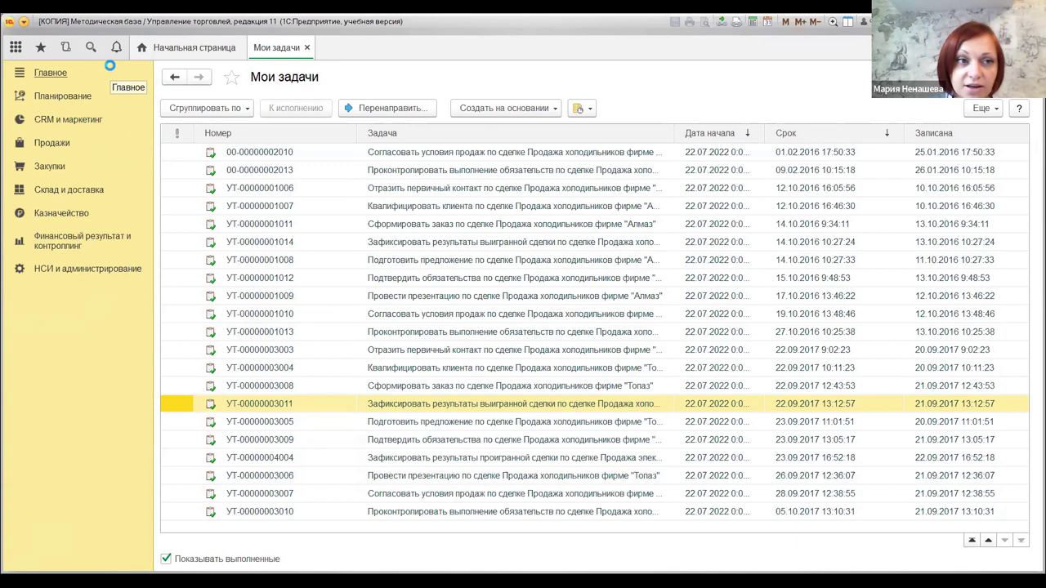
- View the Все функции list of configuration objects and close it
left_click(23, 23)
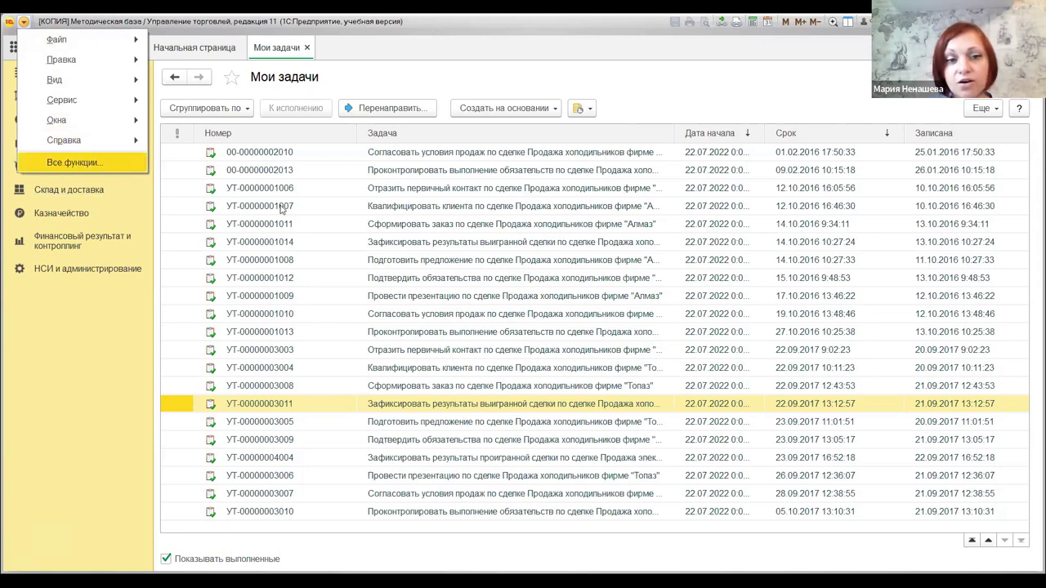
key("Return")
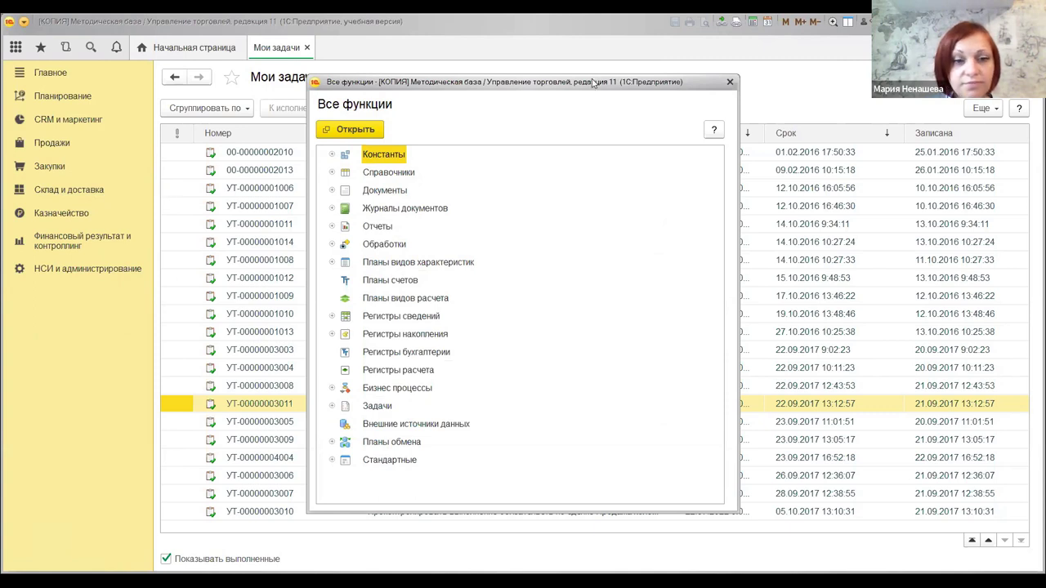
left_click(731, 82)
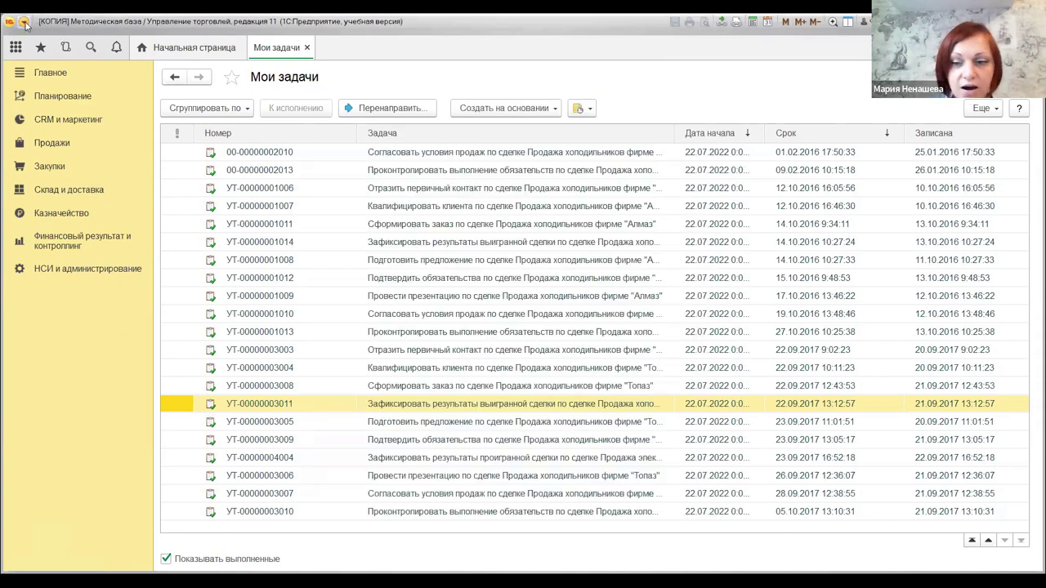
- In Настройка панели разделов, remove Планирование from the selected sections and add it back
left_click(24, 22)
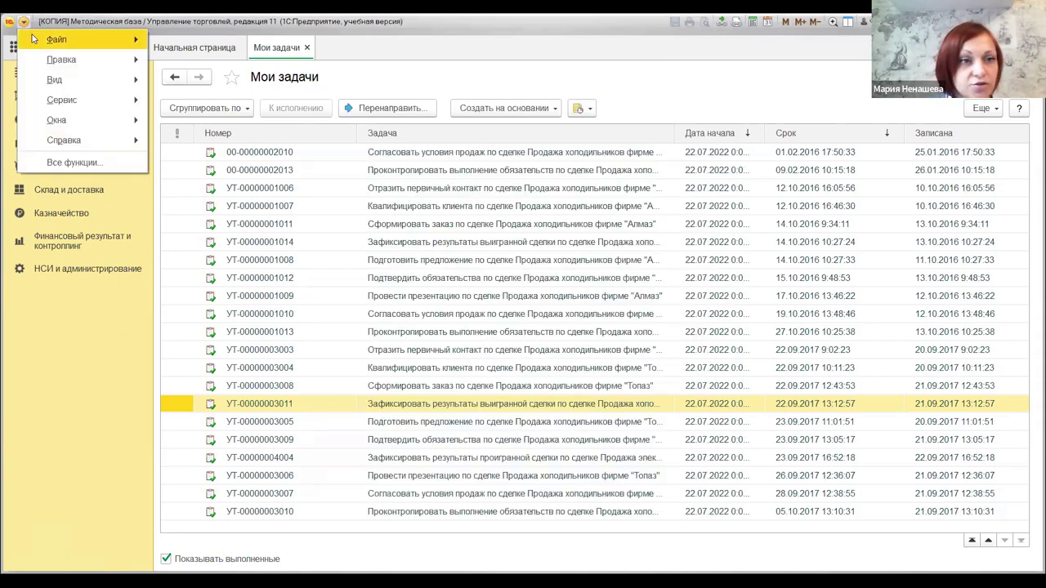
left_click(54, 79)
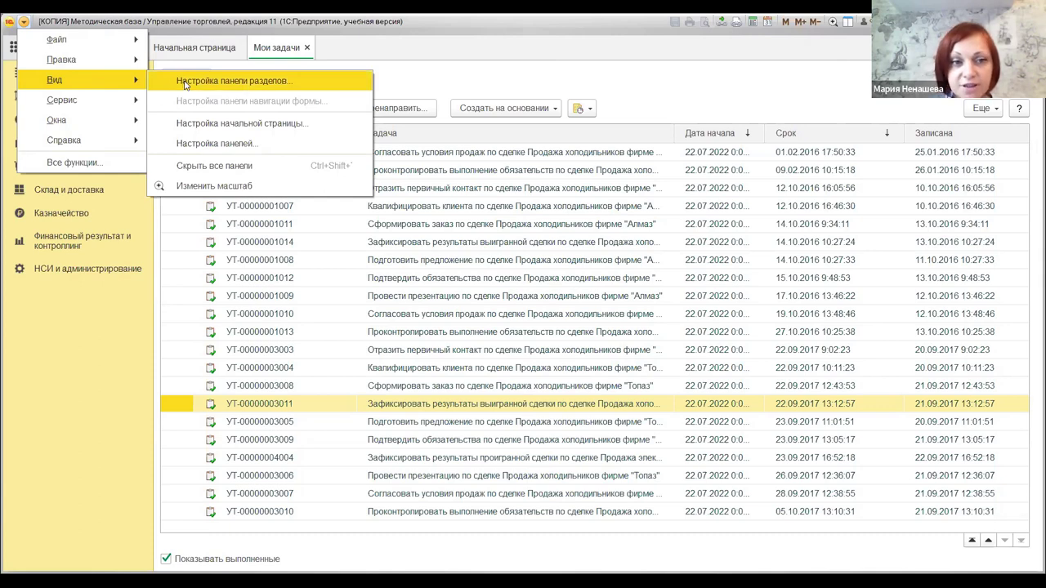
left_click(222, 83)
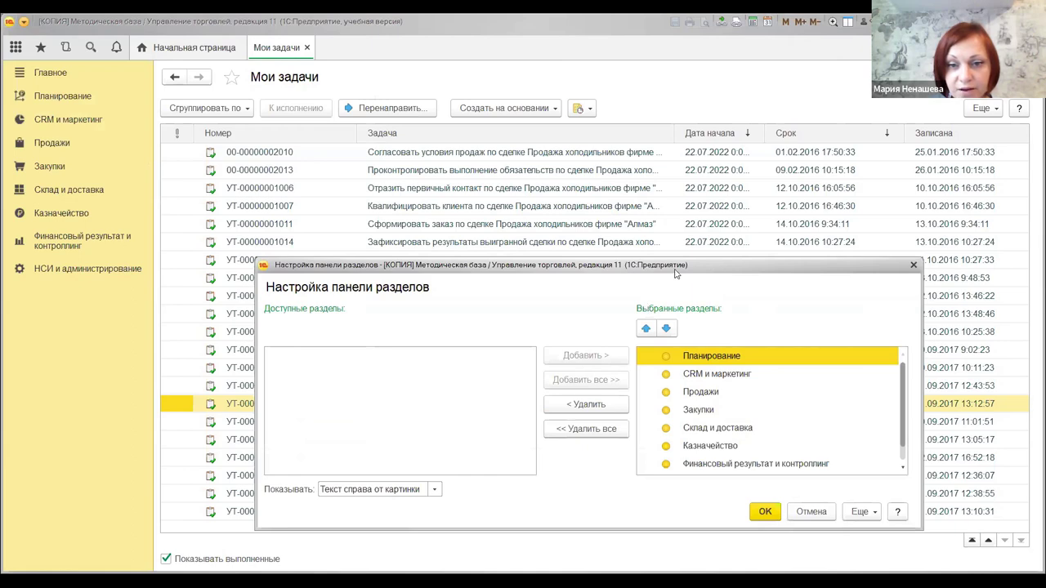
left_click_drag(676, 270, 598, 107)
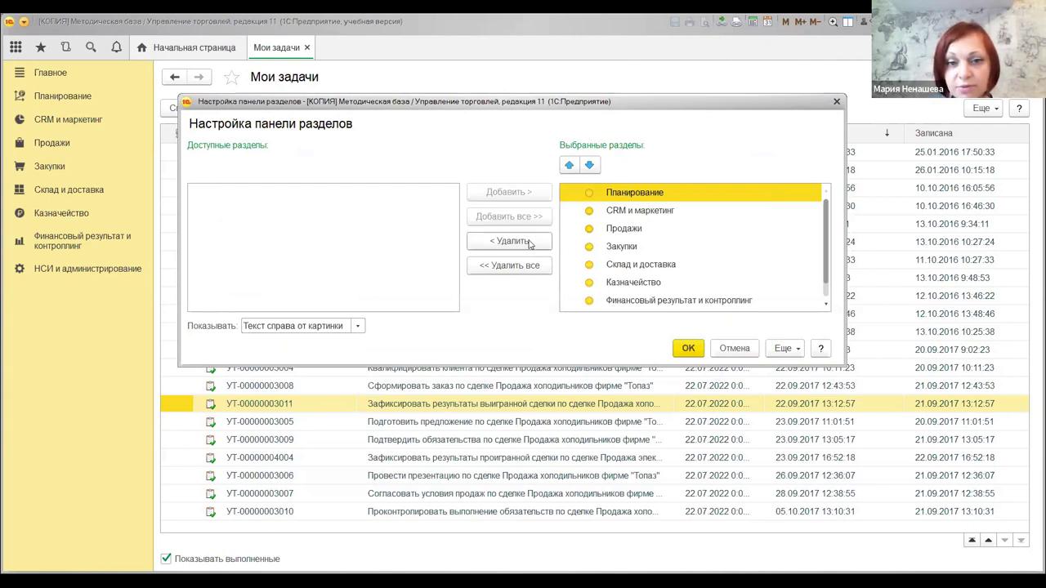
left_click(529, 245)
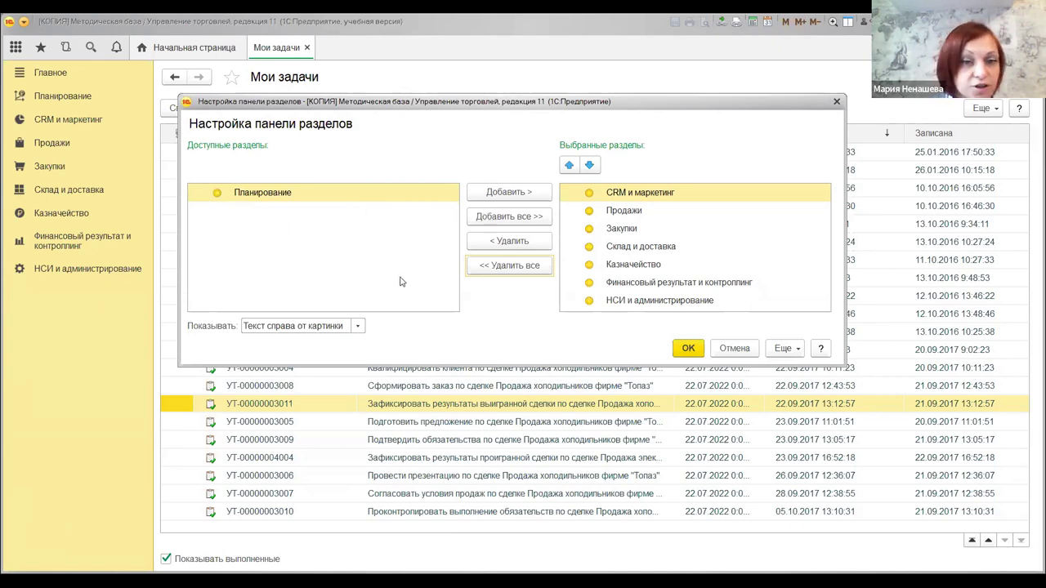
left_click(500, 194)
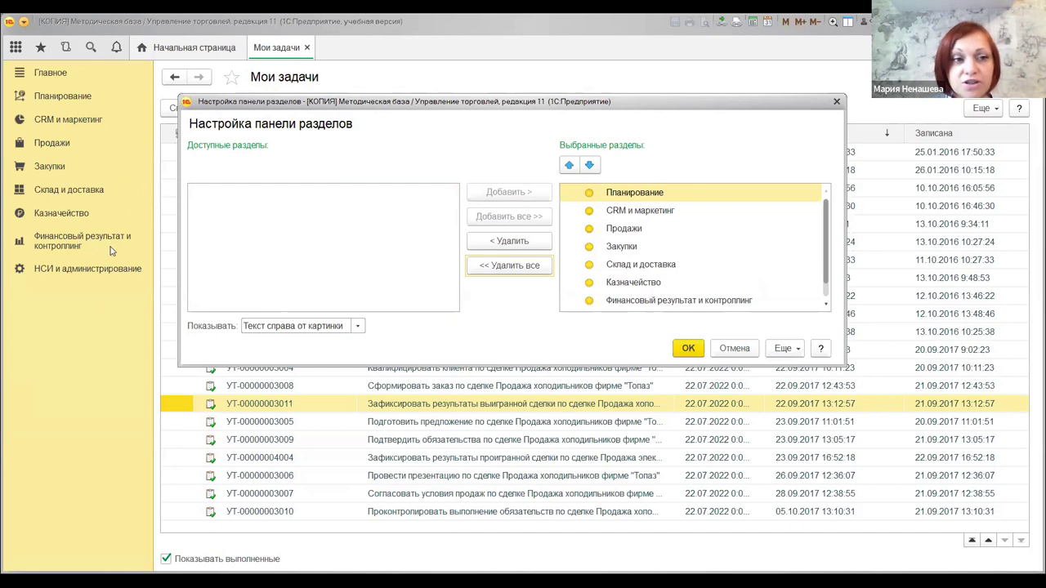
- Review the Показывать options for the section panel and accept the settings with Текст справа от картинки kept
left_click(357, 327)
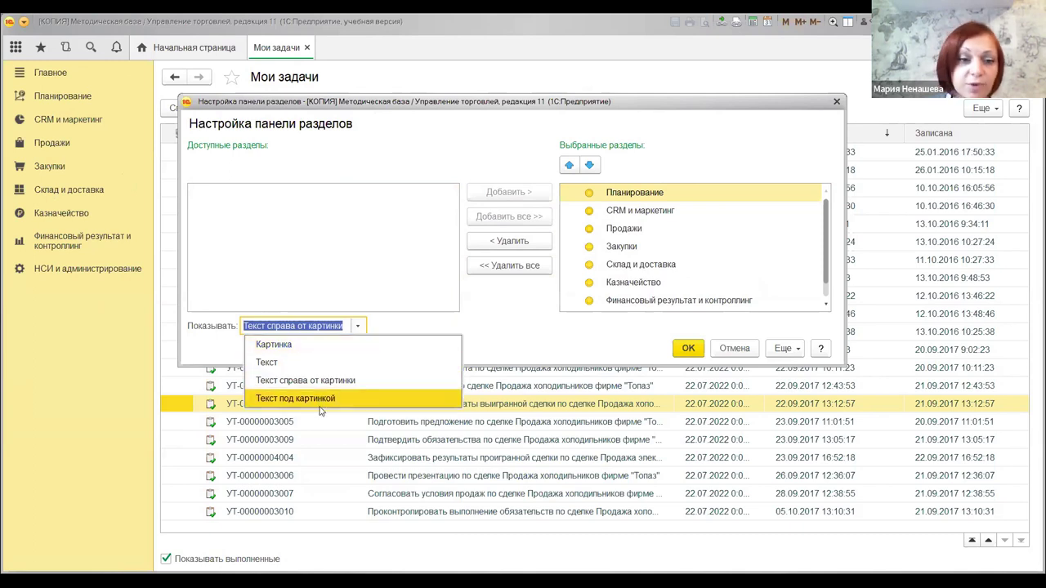
left_click(511, 306)
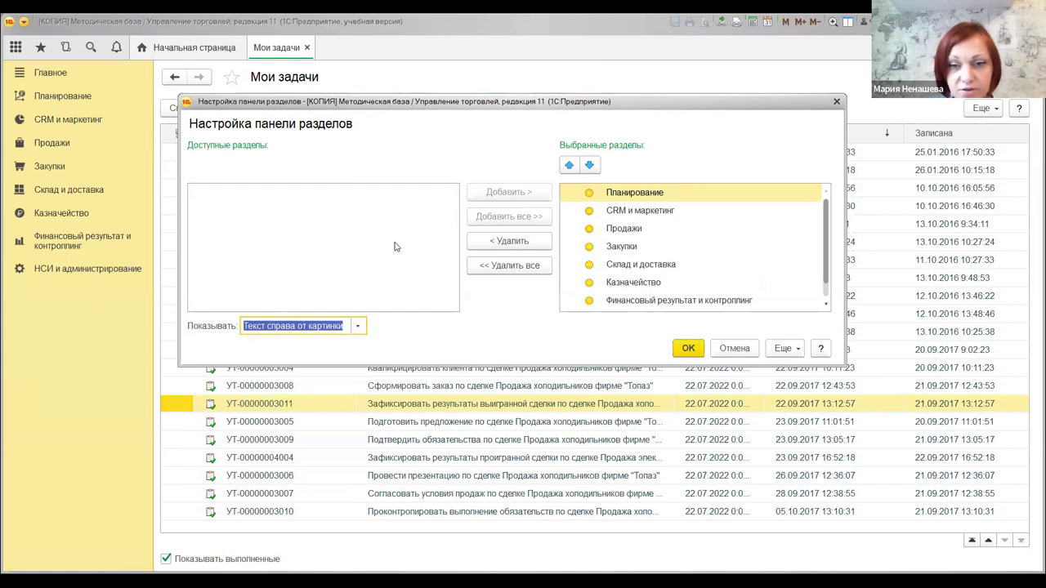
left_click(688, 350)
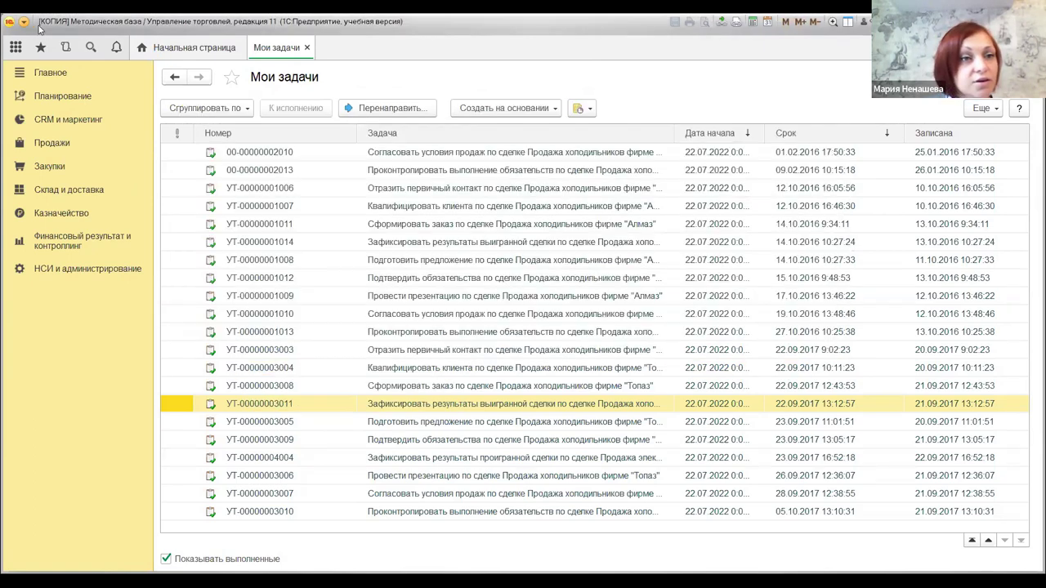
- Review the available forms and the two column lists in Настройка начальной страницы, and go to the start page
left_click(25, 22)
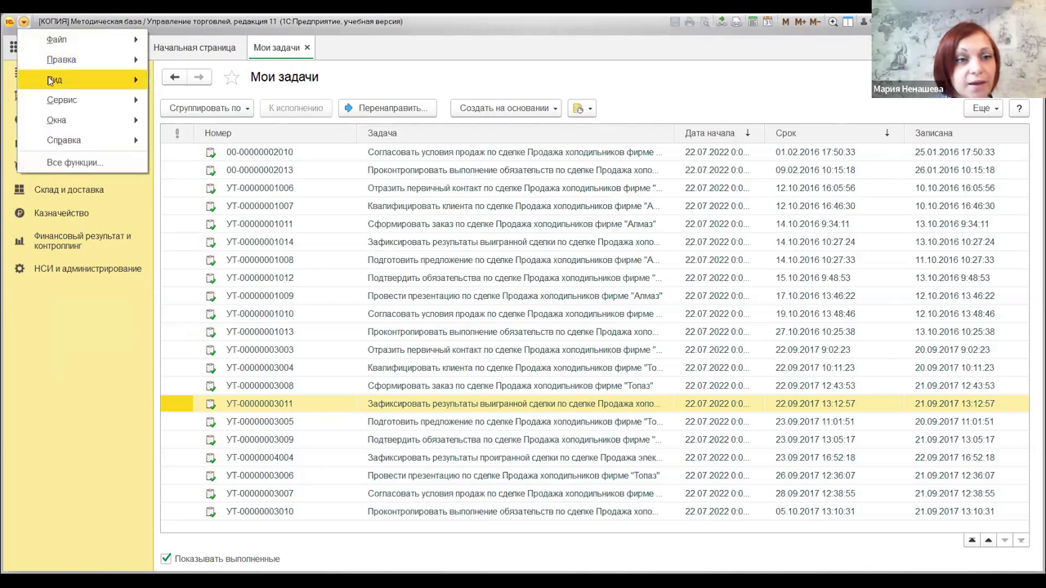
mouse_move(53, 79)
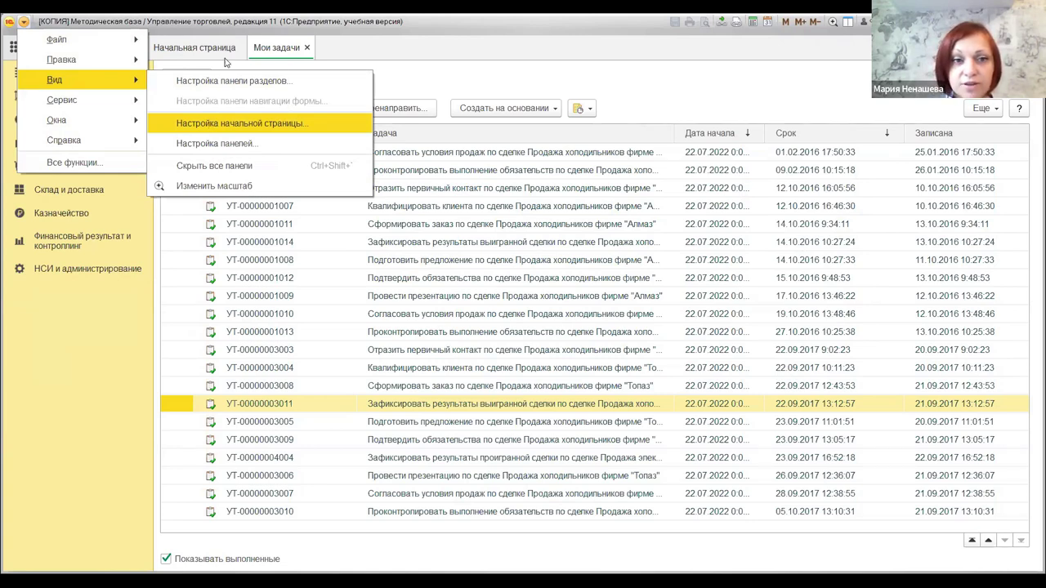
key("Return")
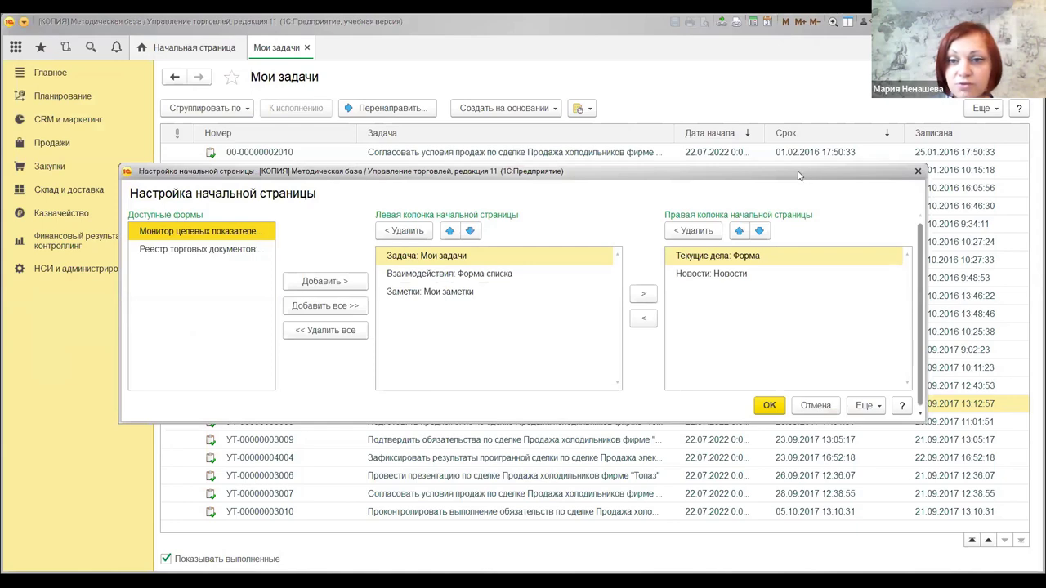
key("ctrl+Return")
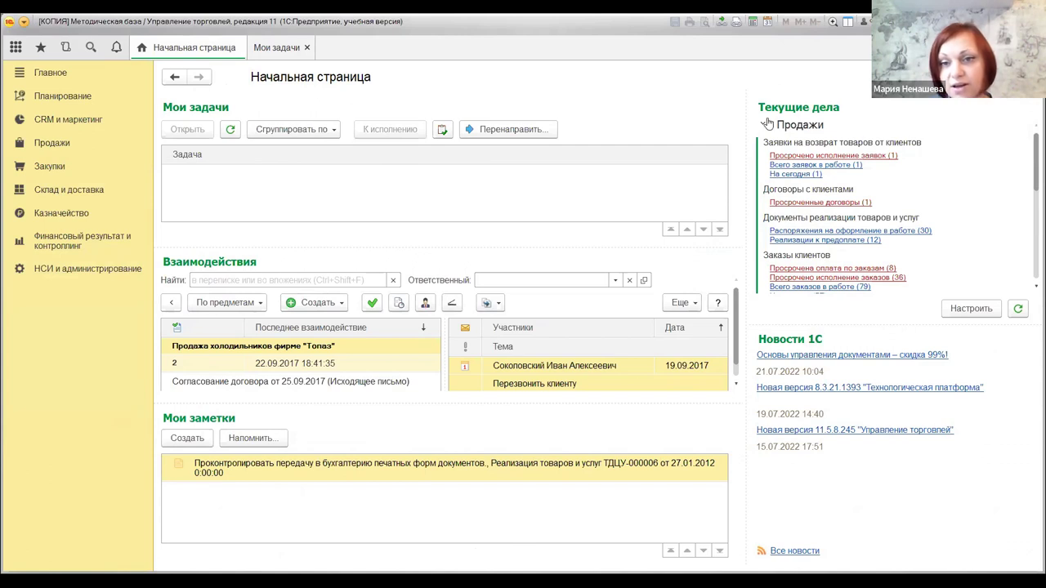
- Look through the Текущие дела block and its list of displayed items in Настройка текущих дел, and close the settings
scroll(825, 188, "down", 4)
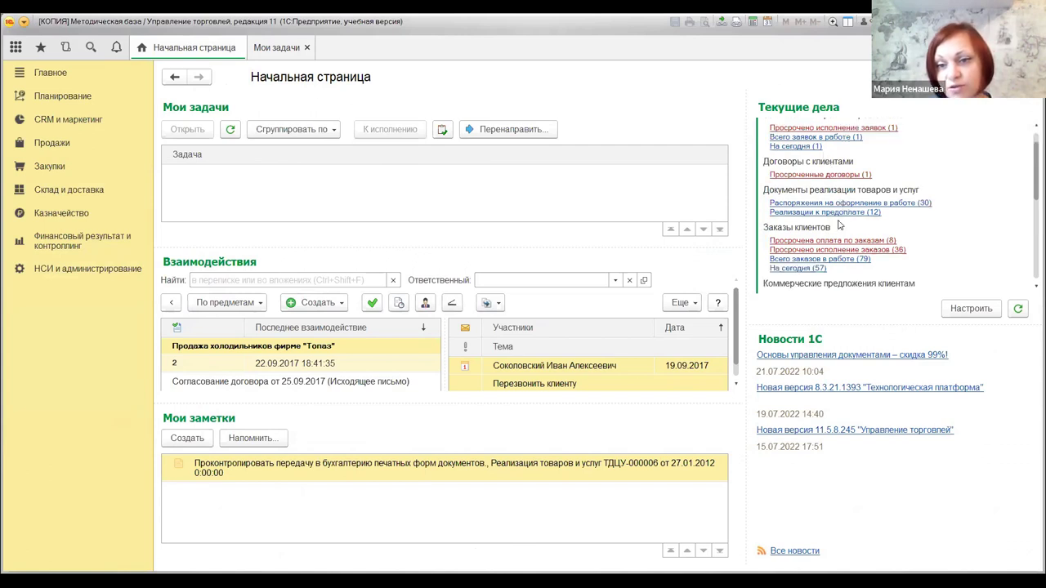
left_click(972, 308)
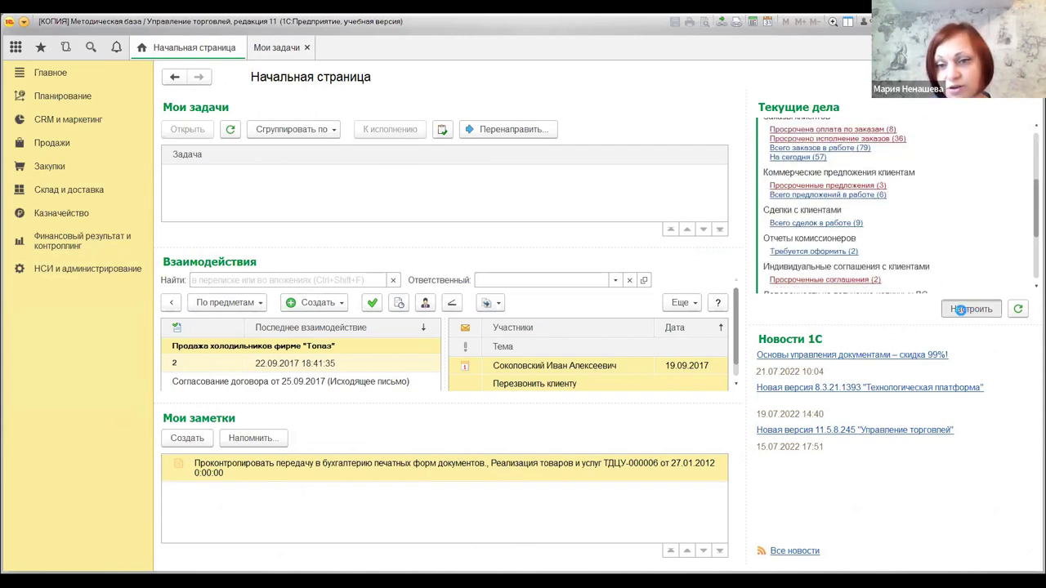
scroll(480, 211, "down", 1)
scroll(483, 240, "down", 3)
scroll(490, 245, "down", 6)
scroll(515, 257, "up", 2)
scroll(515, 257, "up", 10)
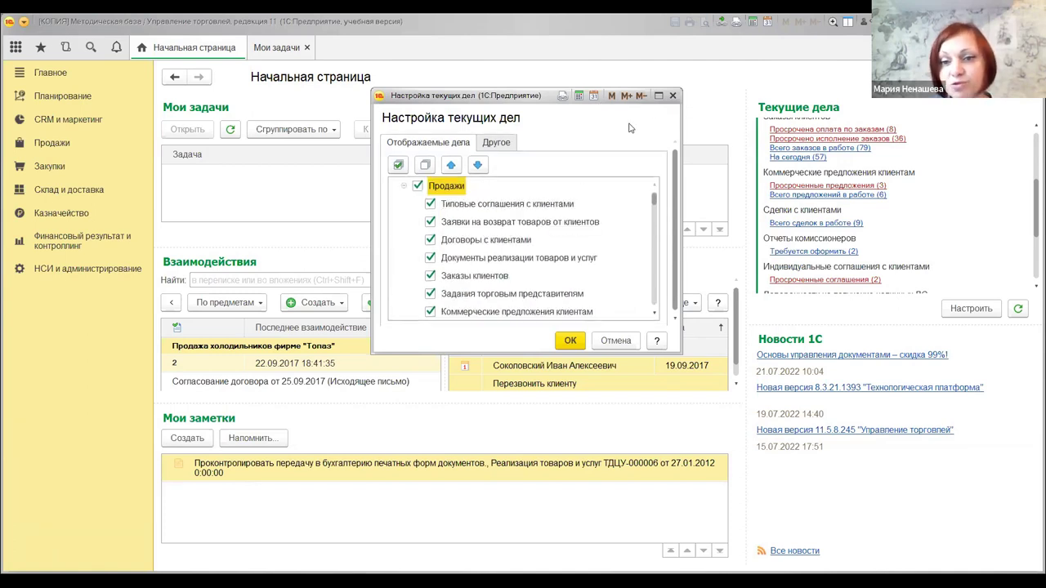
left_click(671, 94)
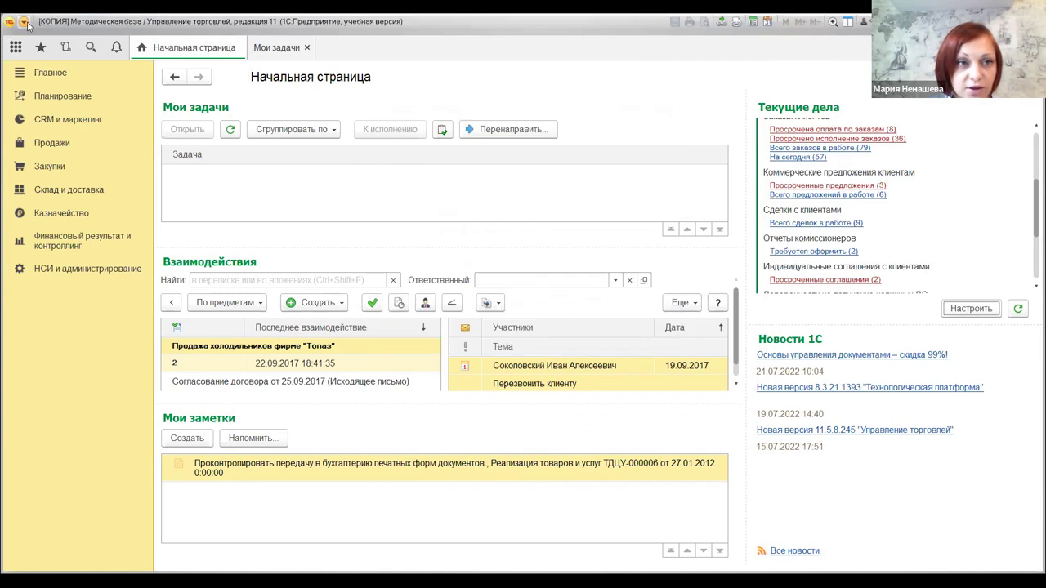
- Remove all forms from both columns in Настройка начальной страницы and accept the settings
left_click(25, 22)
mouse_move(54, 82)
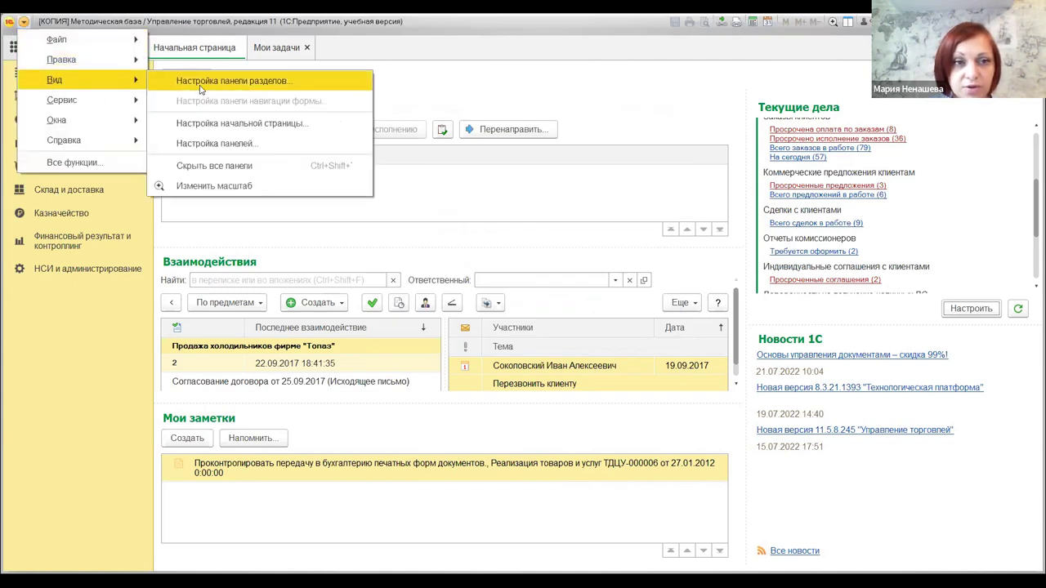
left_click(230, 123)
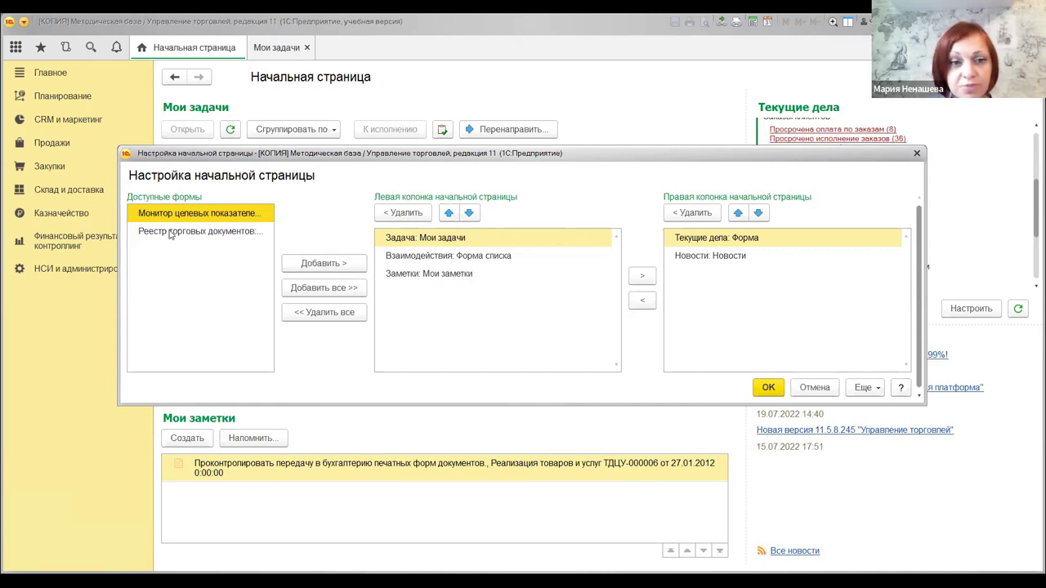
left_click(332, 313)
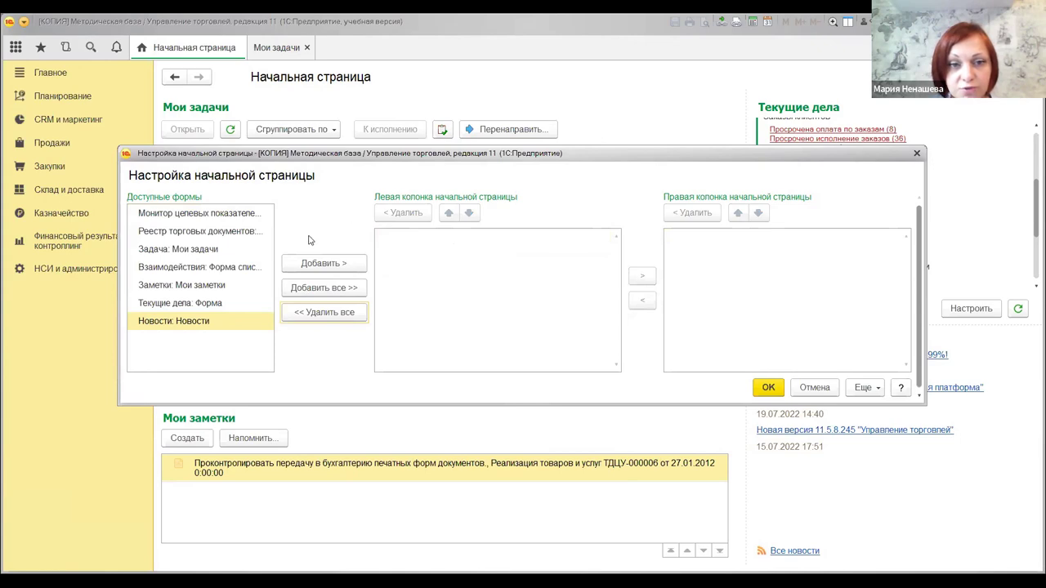
left_click(770, 389)
left_click(168, 74)
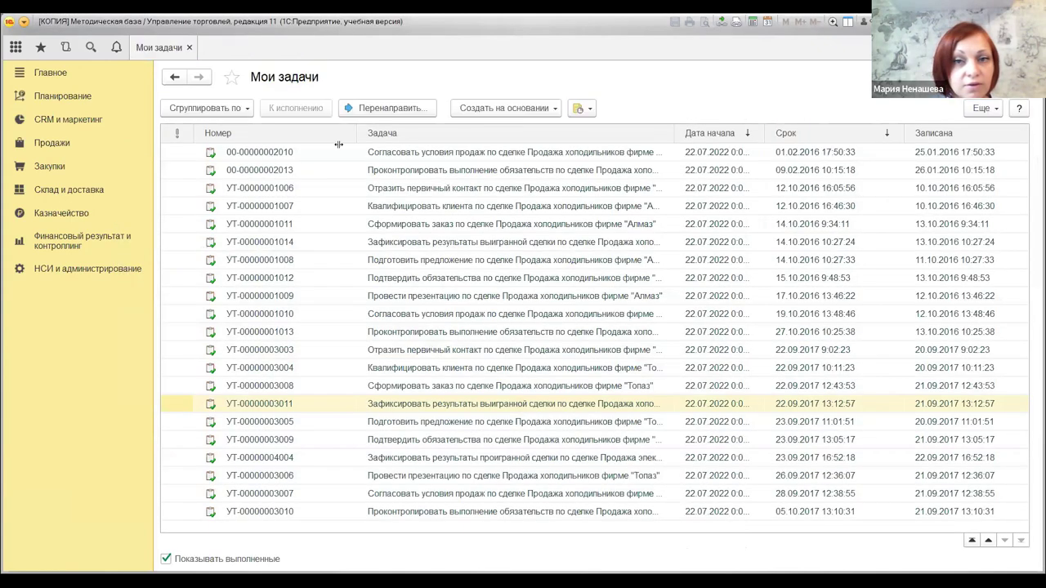
- In Настройка начальной страницы, add Реестр торговых документов and Заметки: Мои заметки to the left column and Новости to the right column
left_click(26, 23)
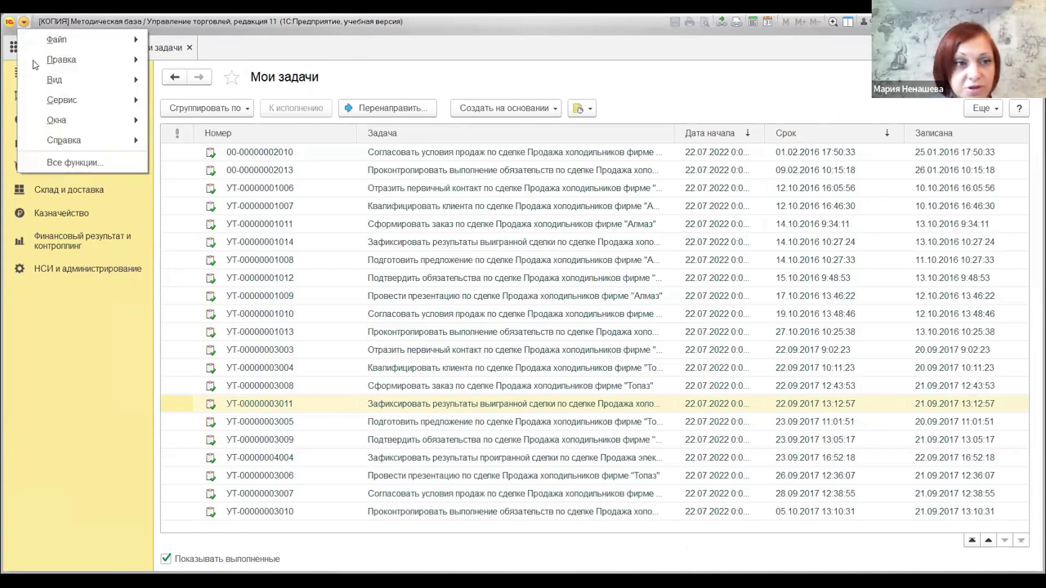
mouse_move(131, 80)
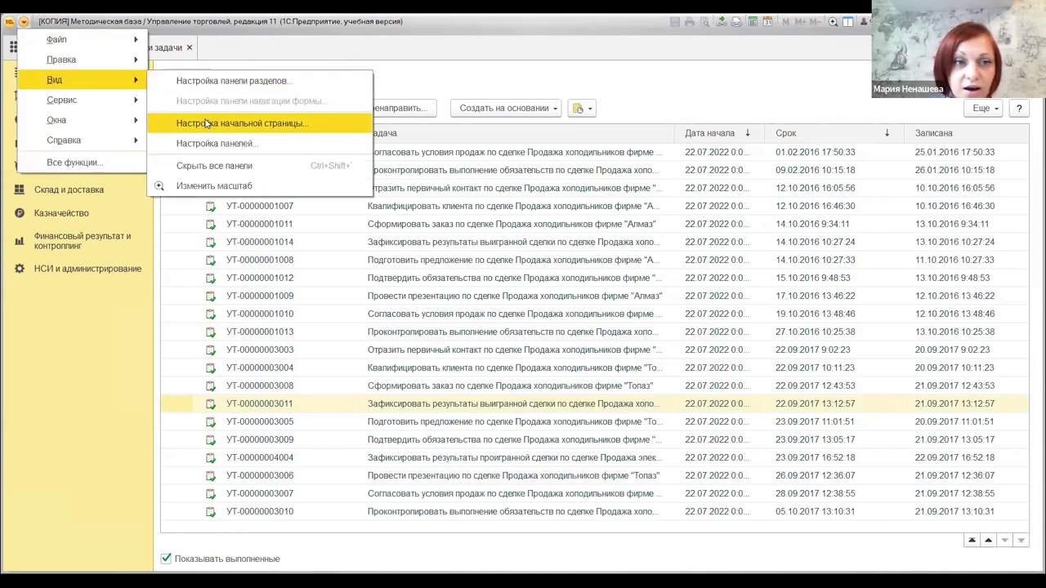
left_click(207, 123)
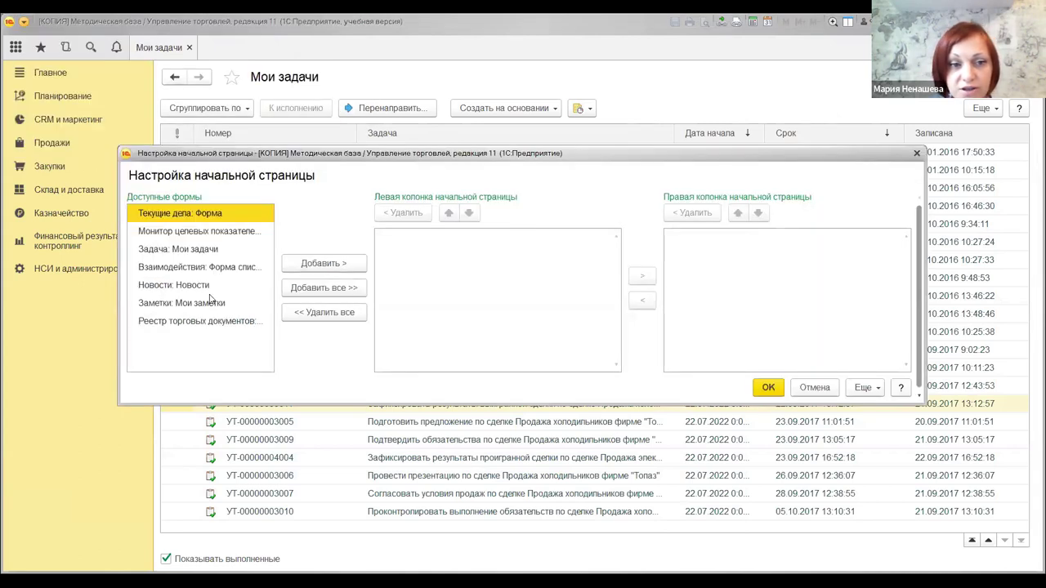
left_click(208, 320)
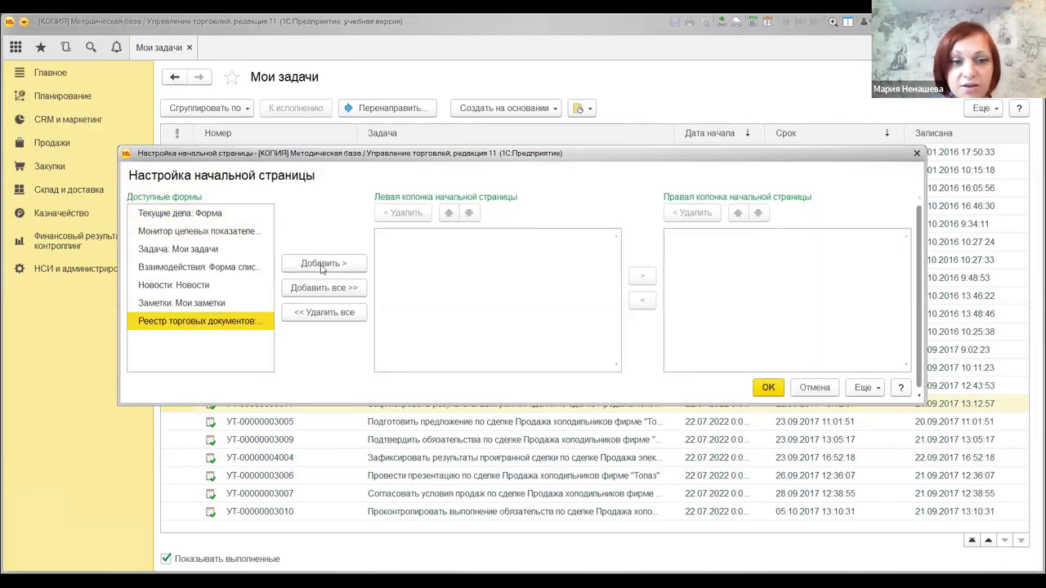
left_click(301, 262)
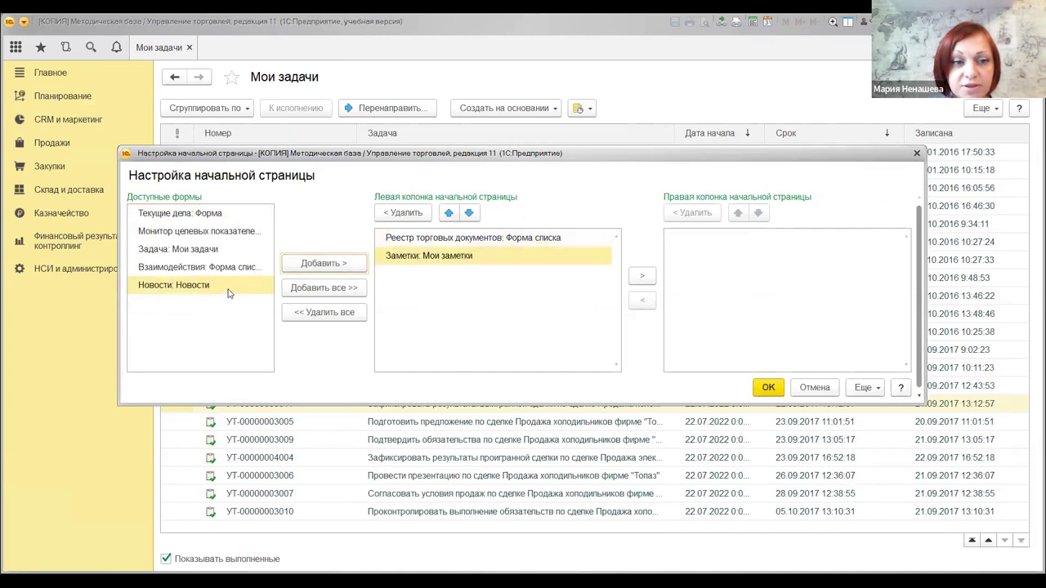
left_click(310, 263)
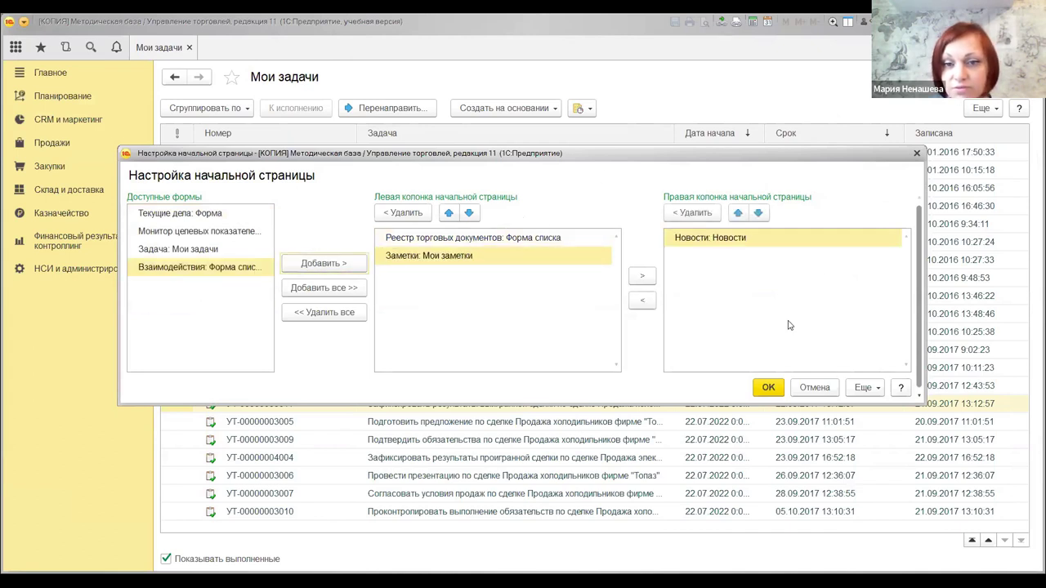
- Move Заметки: Мои заметки to the right column of the start page and accept the settings
left_click(196, 250)
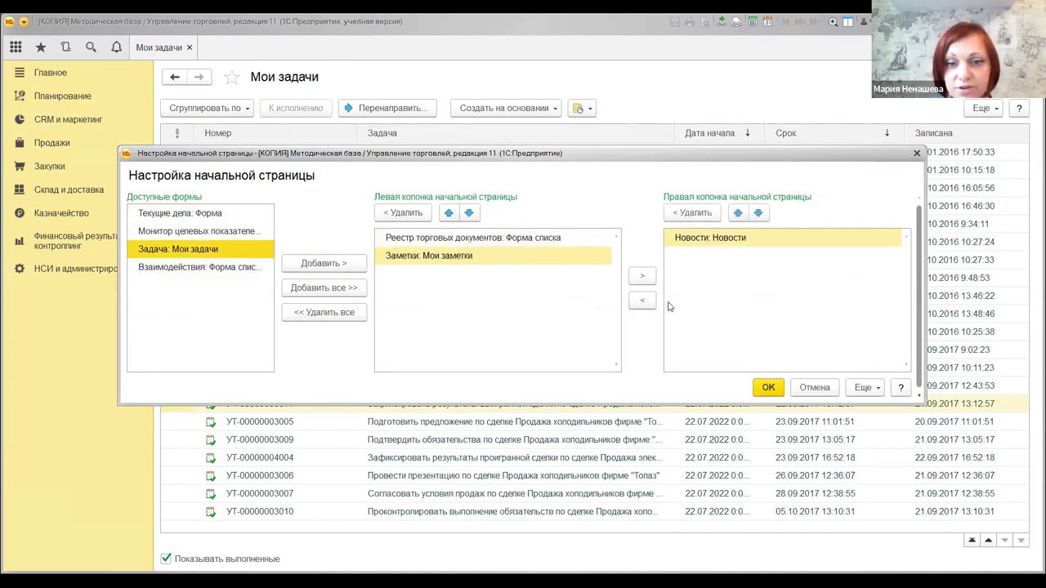
left_click(642, 275)
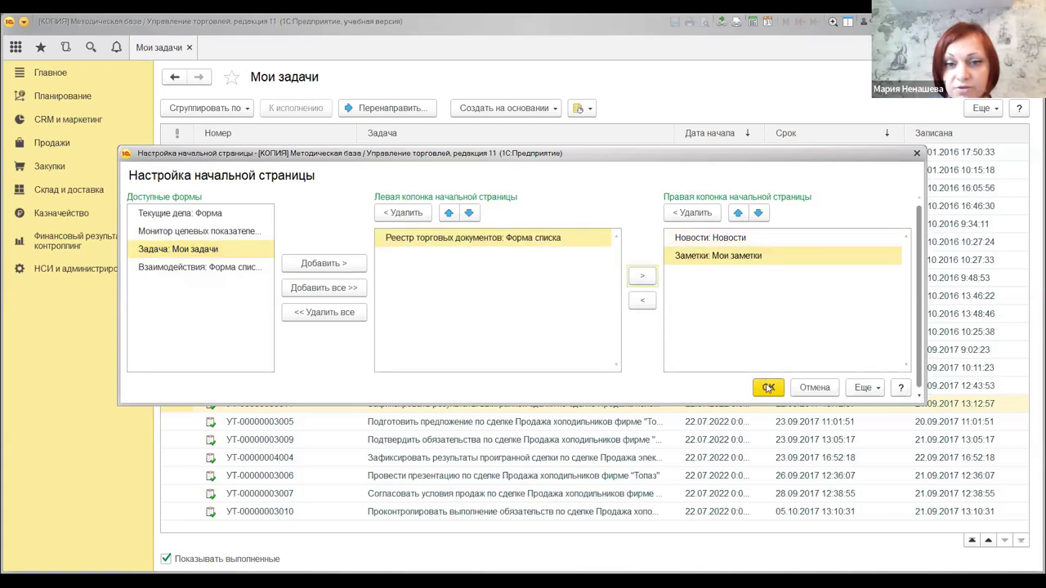
key("ctrl+Return")
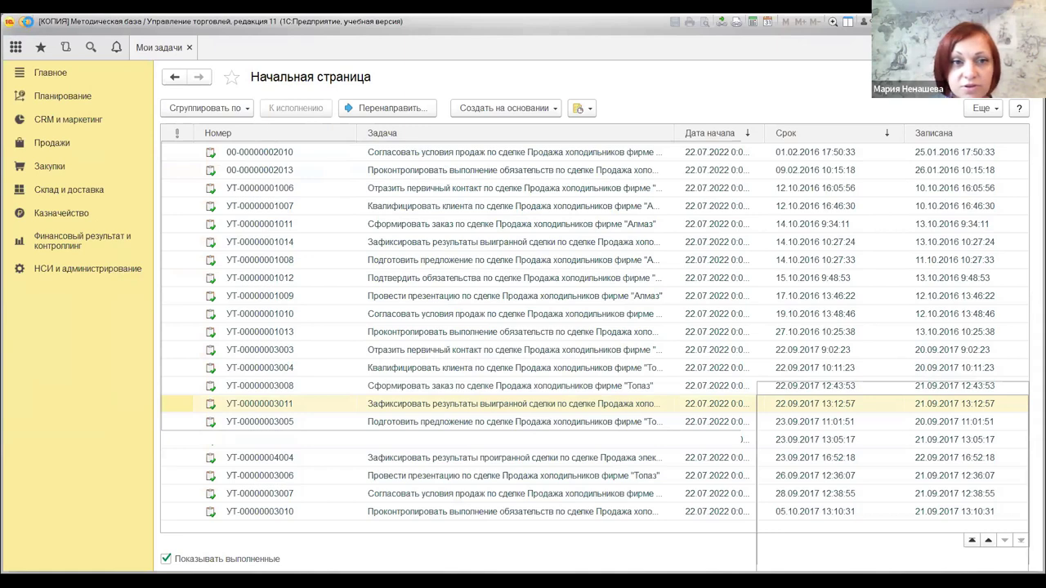
- In Редактор панелей, move Панель разделов to the bottom of the layout, restore the standard arrangement, and close the editor
left_click(24, 22)
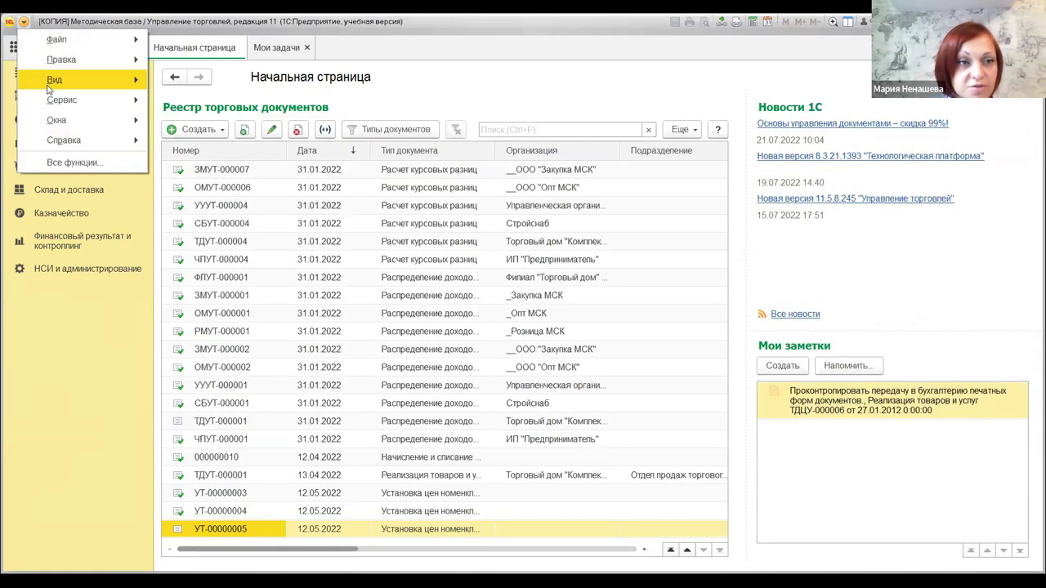
mouse_move(52, 79)
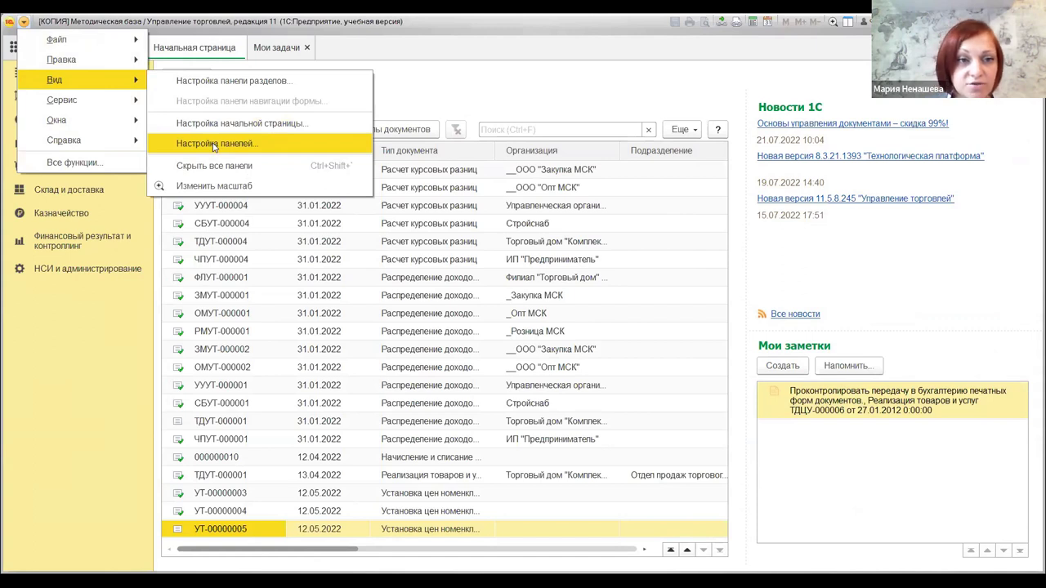
left_click(214, 144)
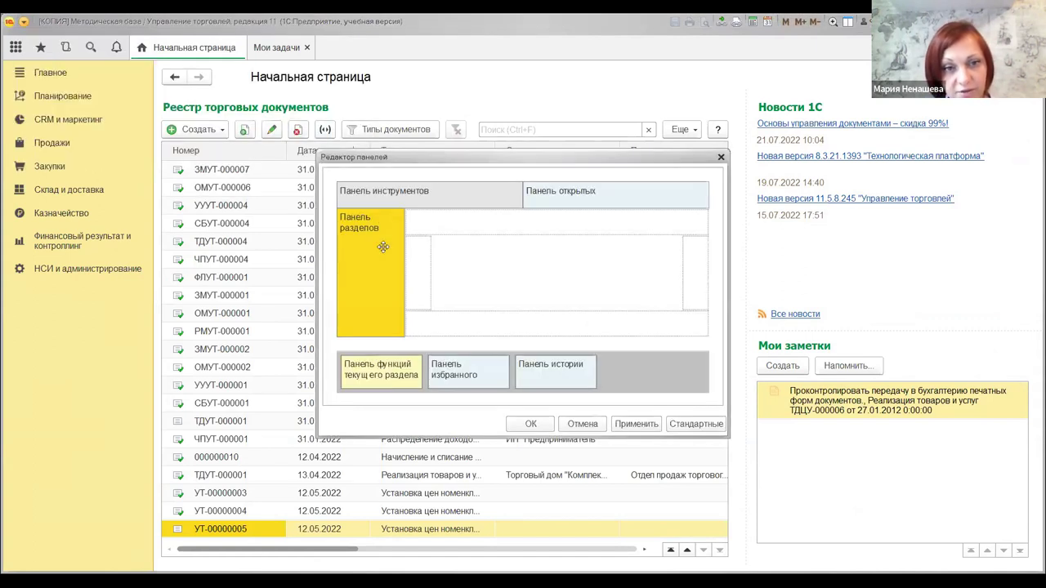
left_click_drag(382, 245, 494, 314)
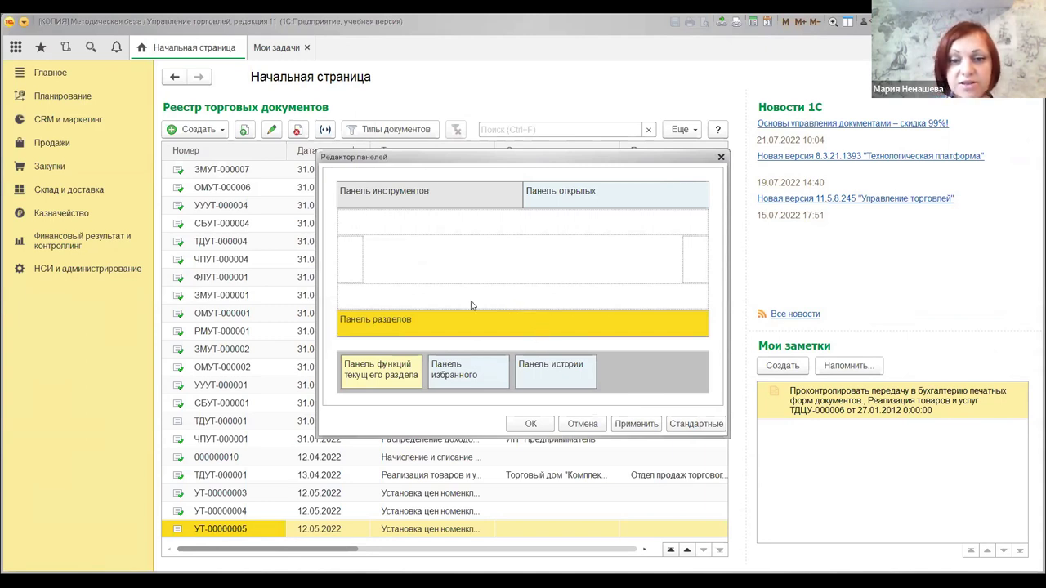
left_click_drag(382, 203, 549, 260)
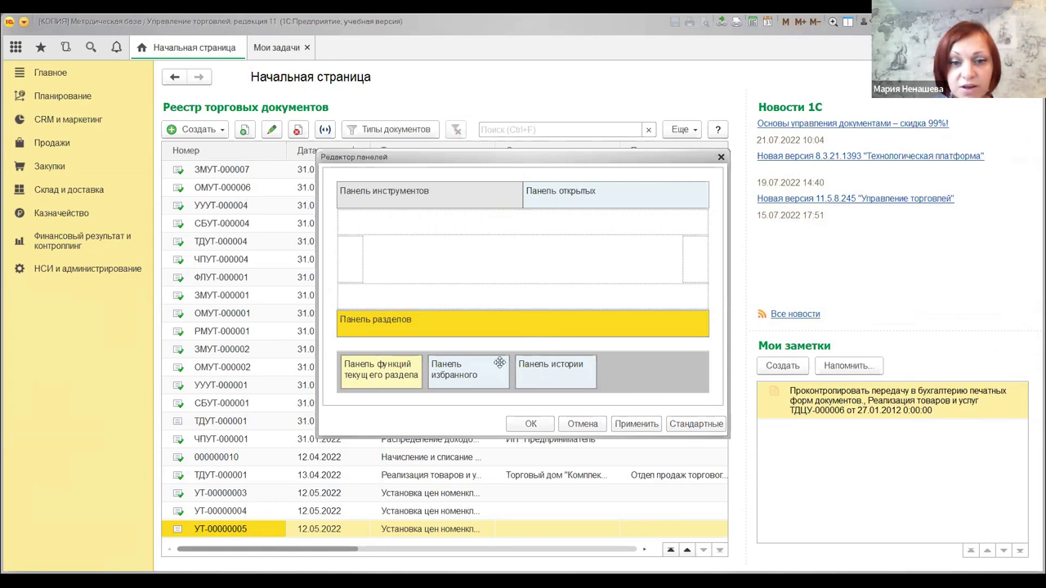
left_click(695, 426)
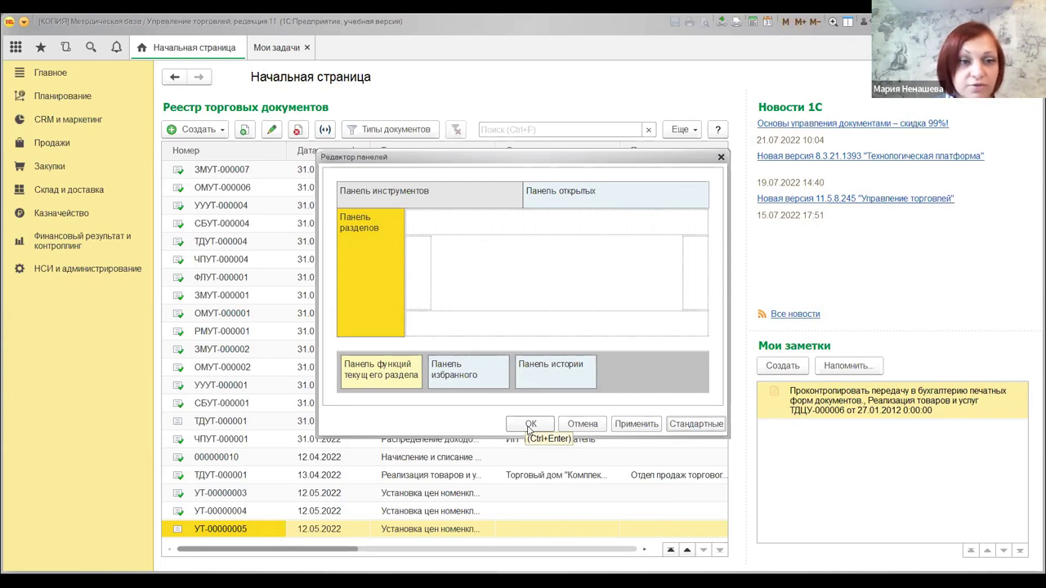
key("Escape")
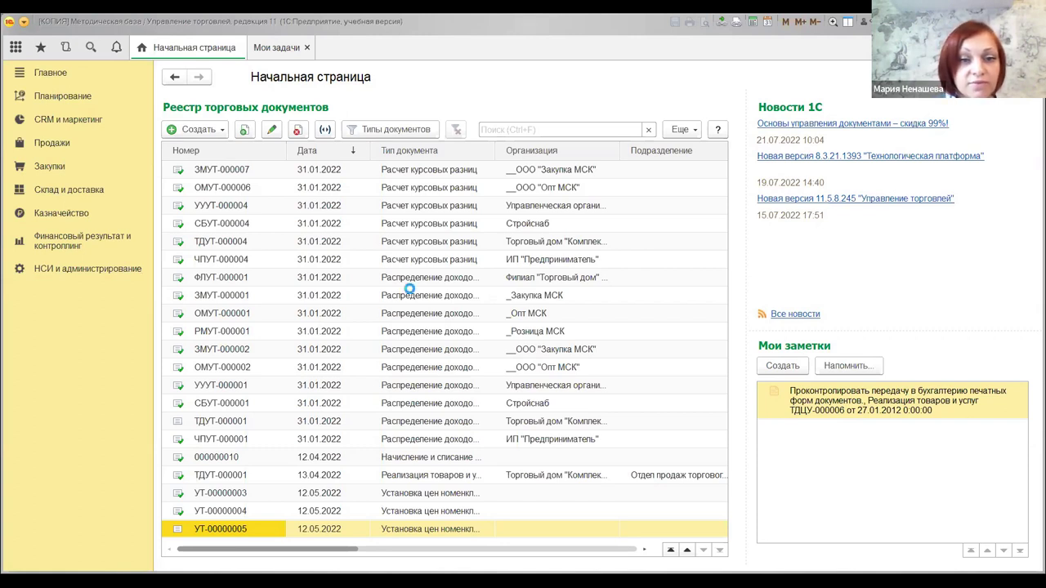
- Open Общие настройки in НСИ и администрирование and review the program title and the Публикация информационной базы group
left_click(94, 274)
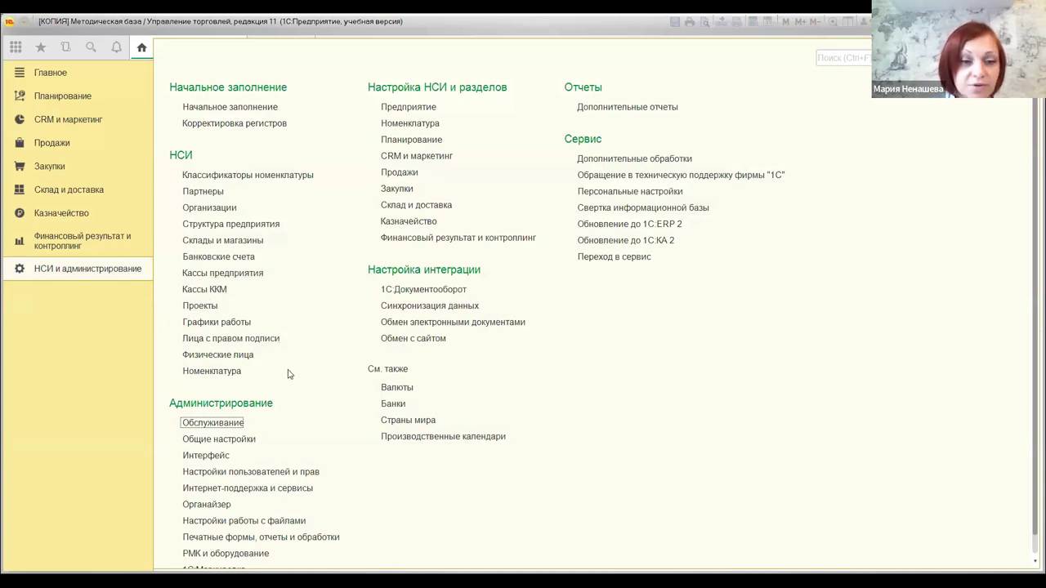
left_click(226, 443)
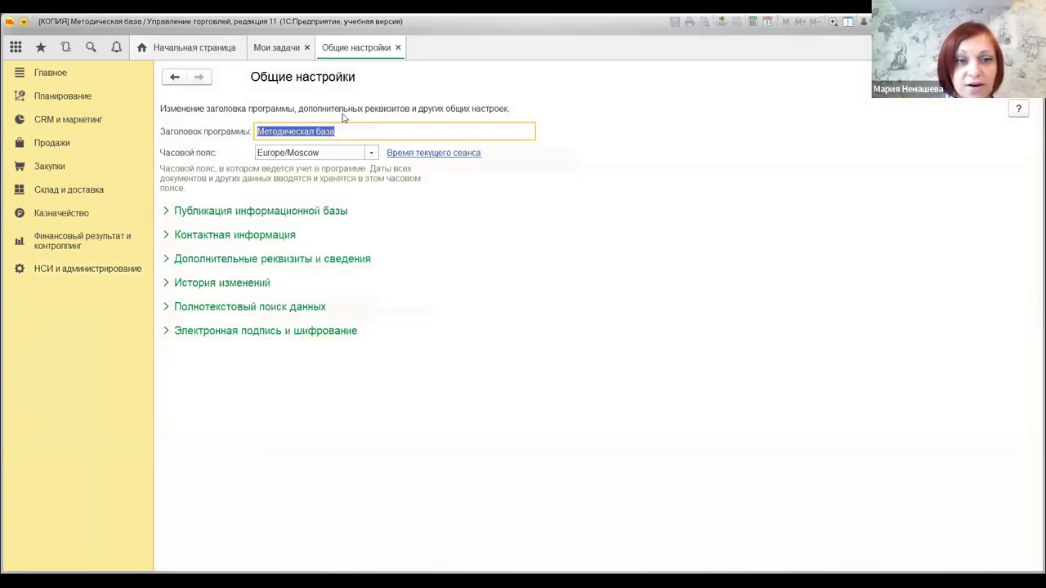
left_click(369, 137)
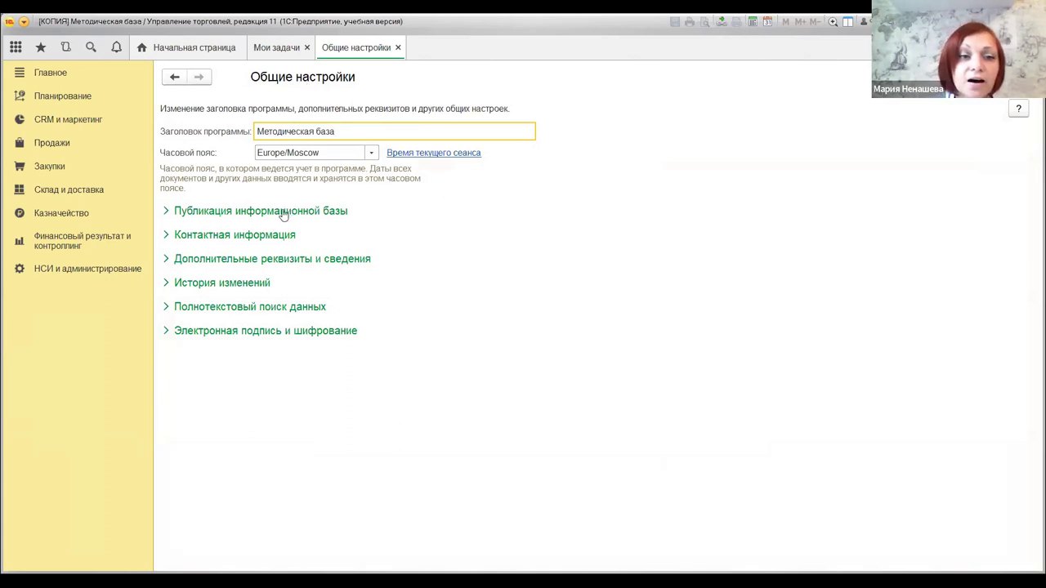
left_click(319, 211)
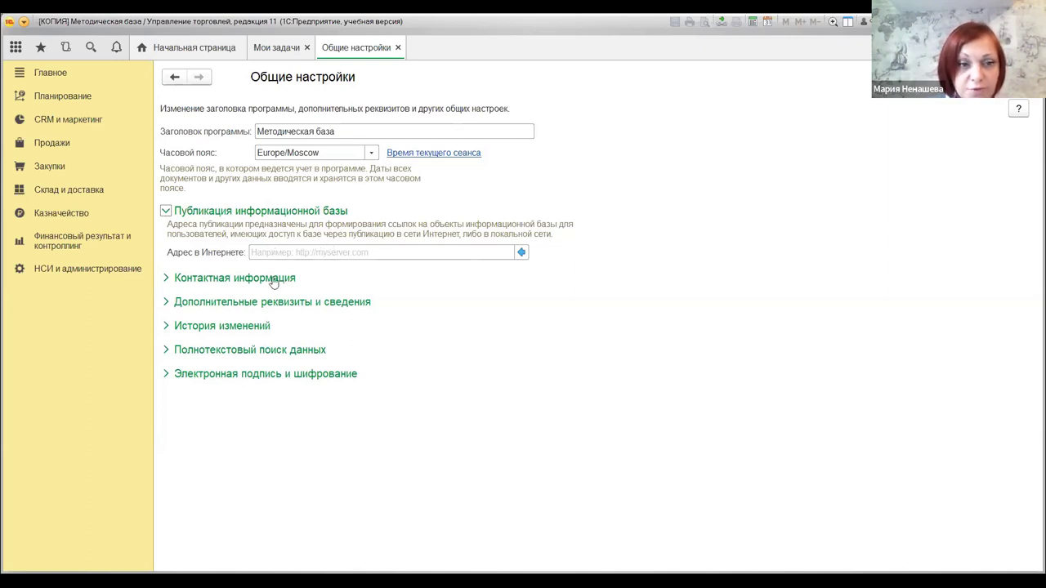
- Expand Контактная информация, look through the Виды контактной информации list, and close the list
left_click(203, 280)
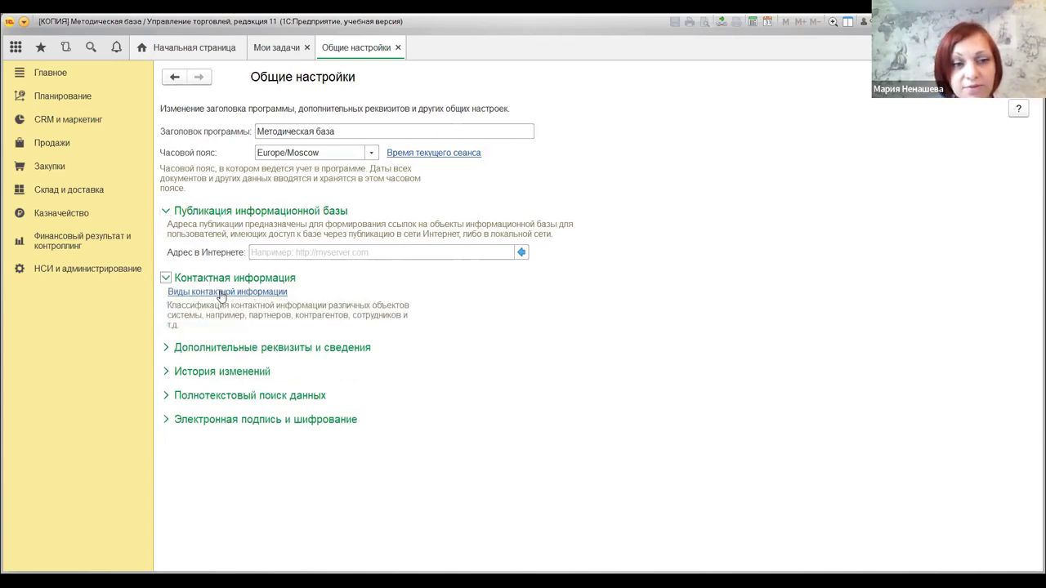
left_click(278, 291)
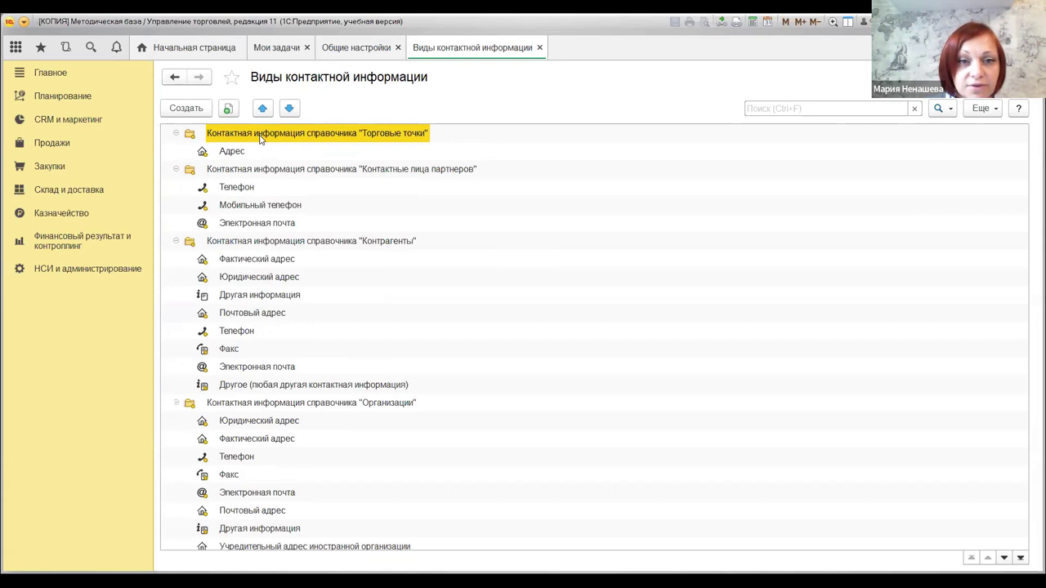
left_click(539, 49)
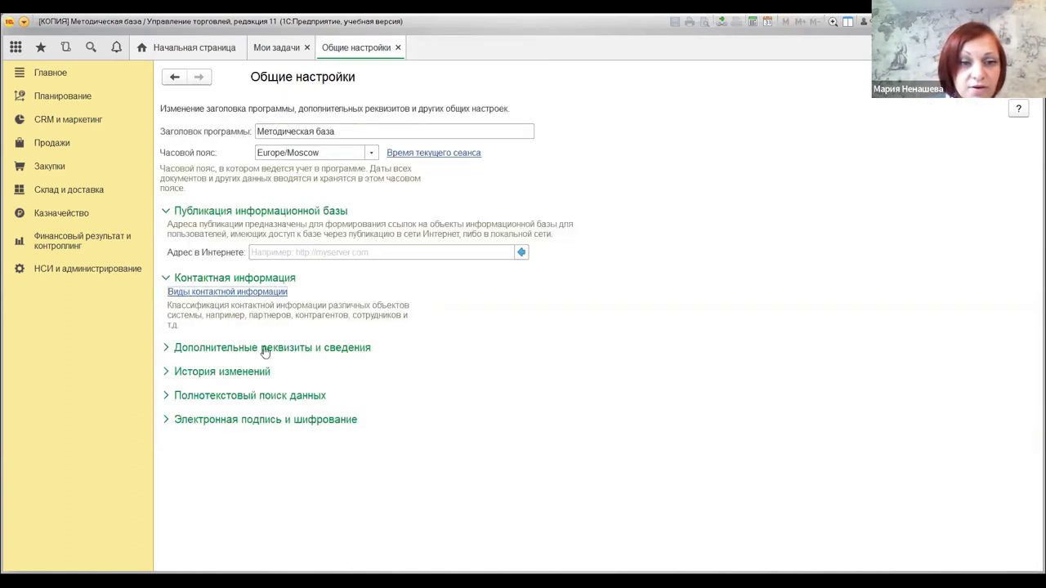
- Expand and review the Дополнительные реквизиты и сведения, История изменений and Полнотекстовый поиск данных groups
left_click(265, 348)
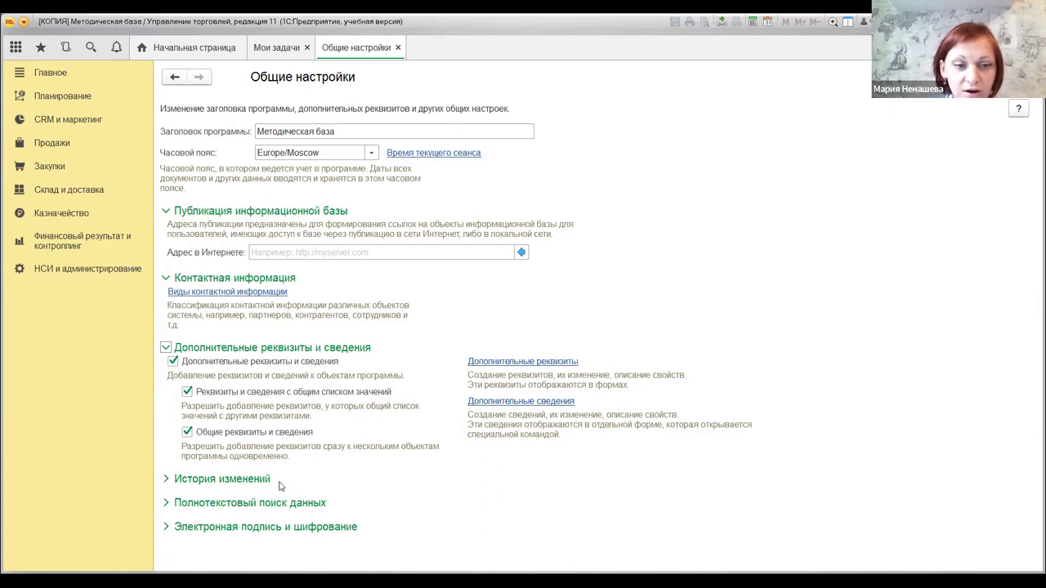
left_click(206, 480)
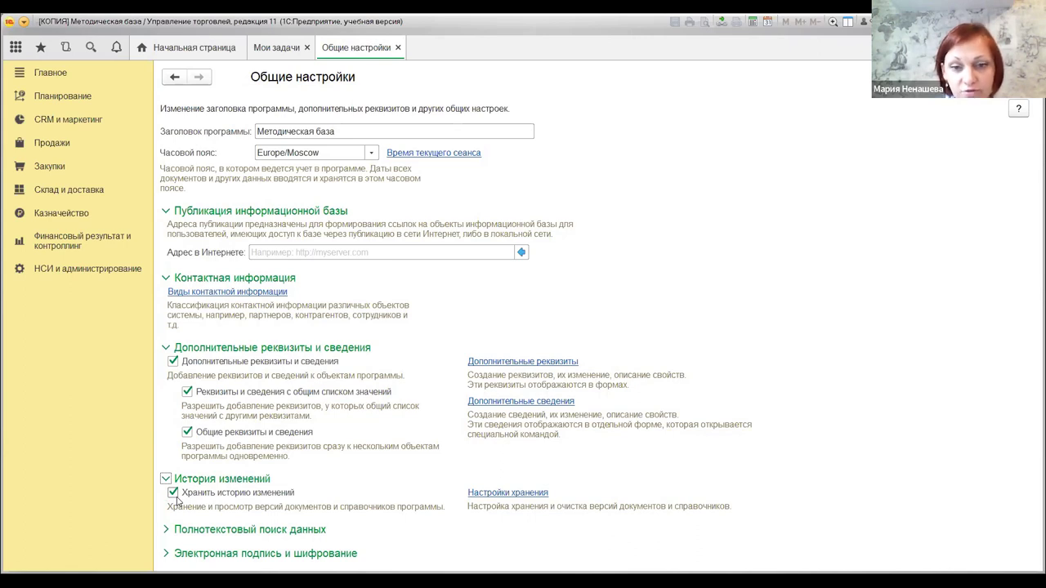
left_click(221, 530)
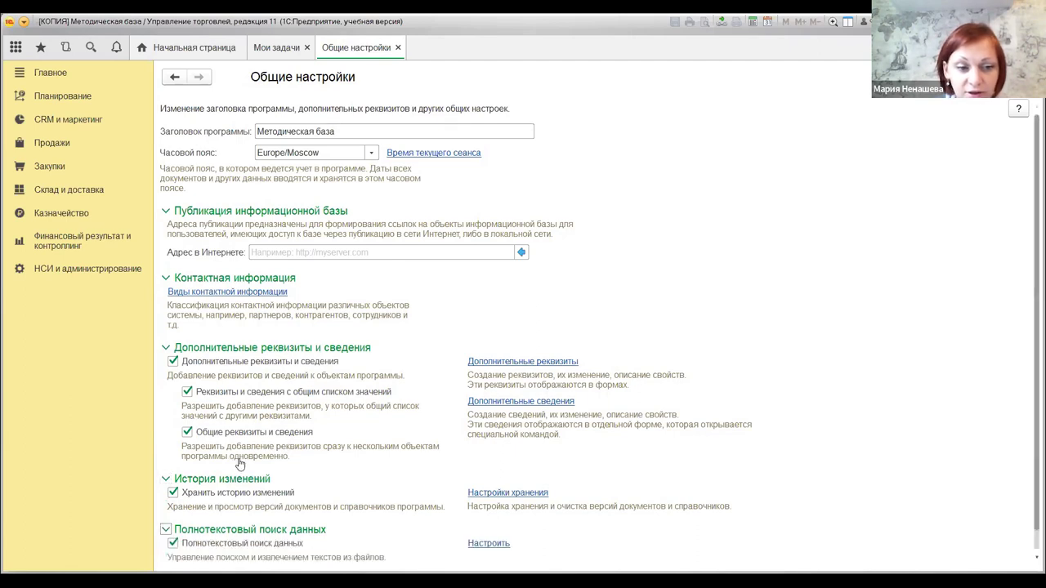
scroll(245, 470, "down", 1)
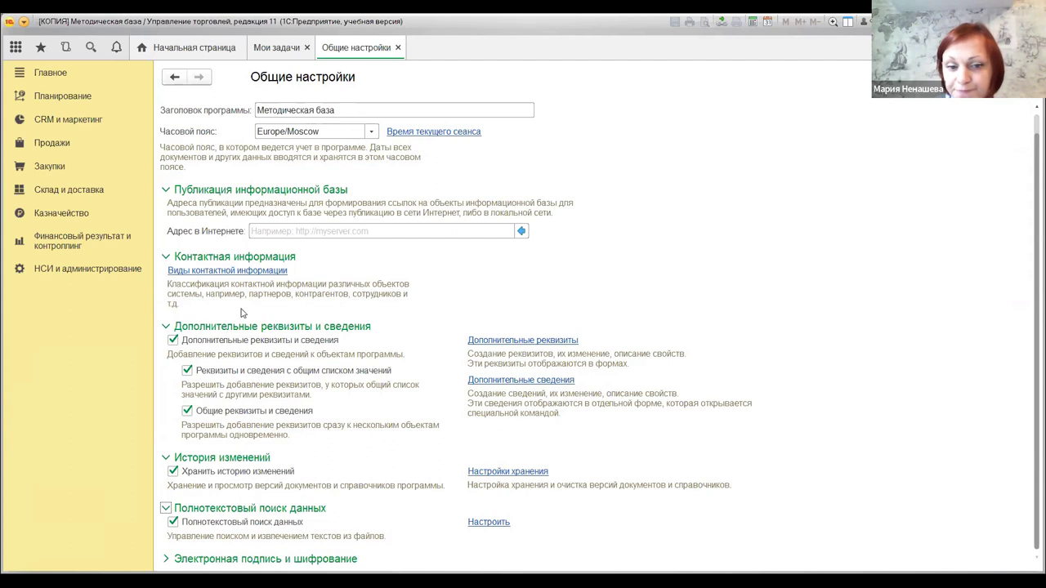
- Review the Интернет-поддержка и сервисы settings from the Администрирование group, and reopen the НСИ и администрирование section
left_click(88, 269)
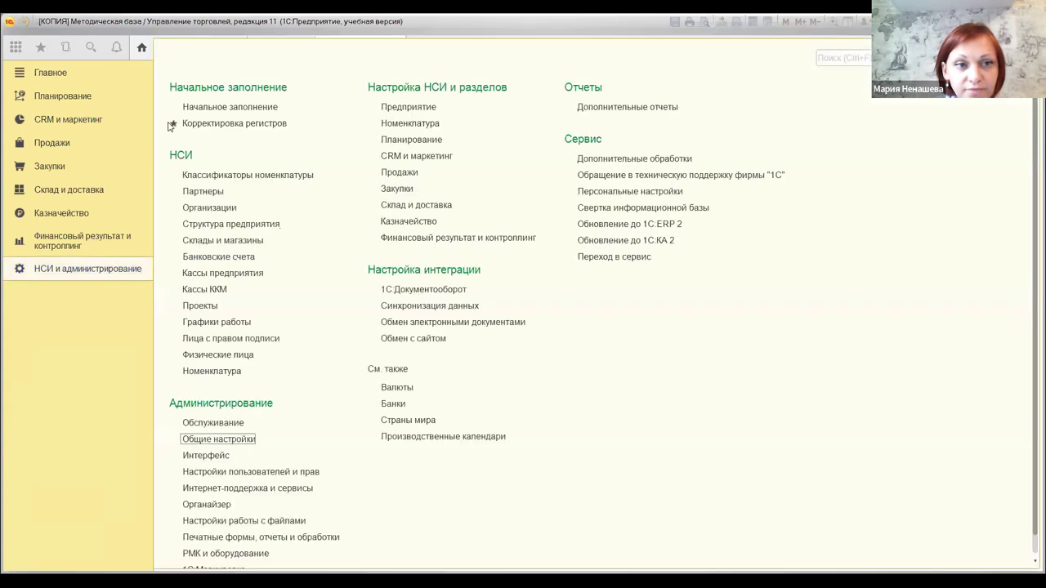
scroll(284, 399, "down", 1)
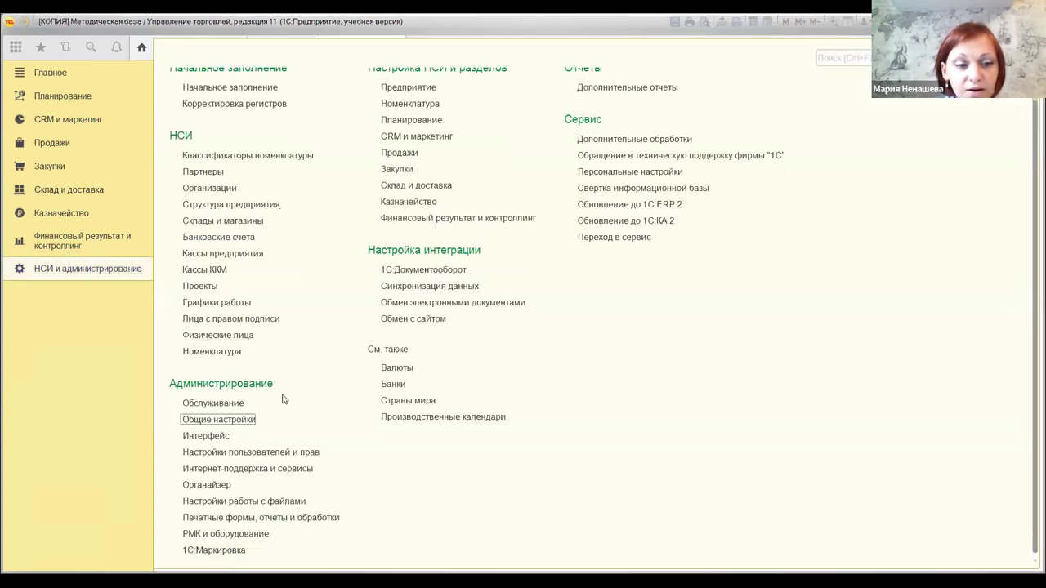
left_click(269, 469)
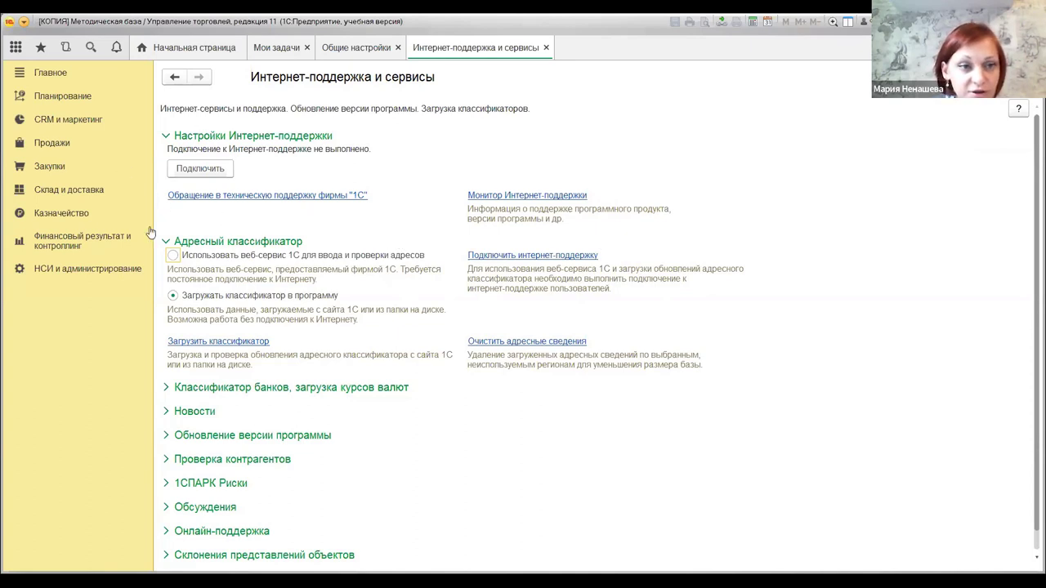
left_click(93, 267)
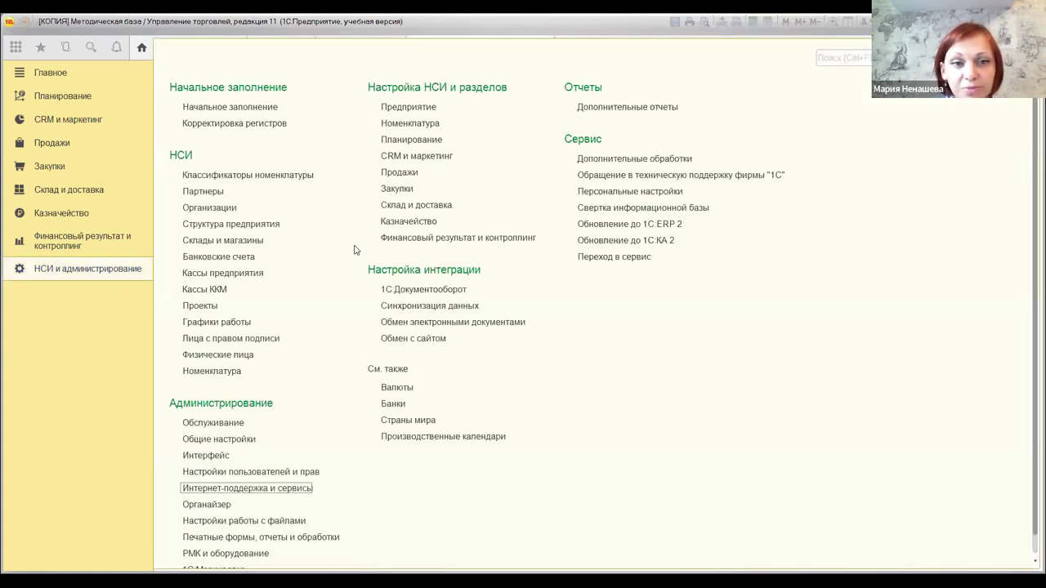
- Open the Предприятие settings from Настройка НСИ и разделов, view the enterprise work schedule card, and close the card
scroll(285, 449, "down", 1)
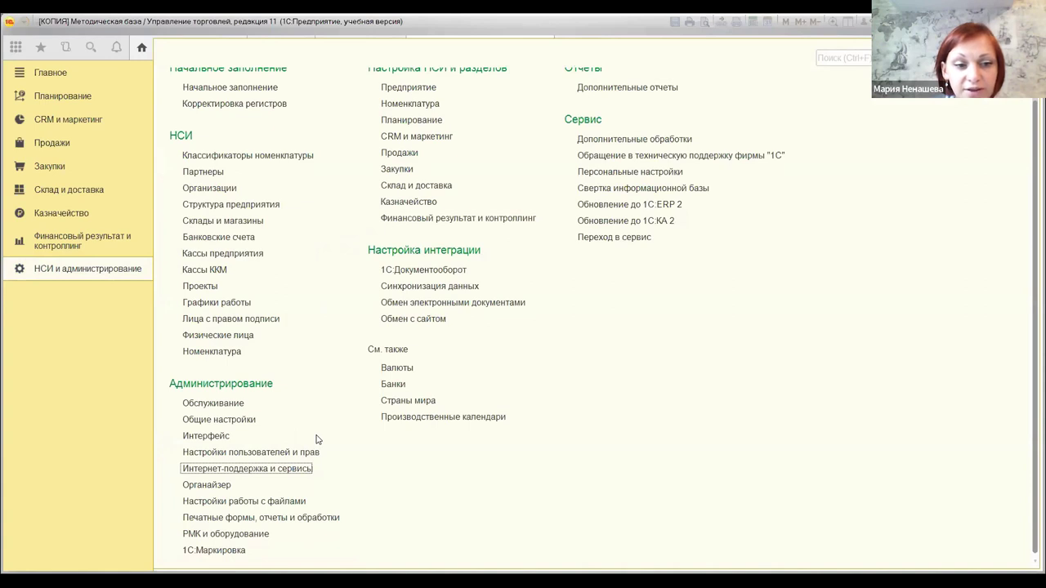
scroll(359, 408, "up", 1)
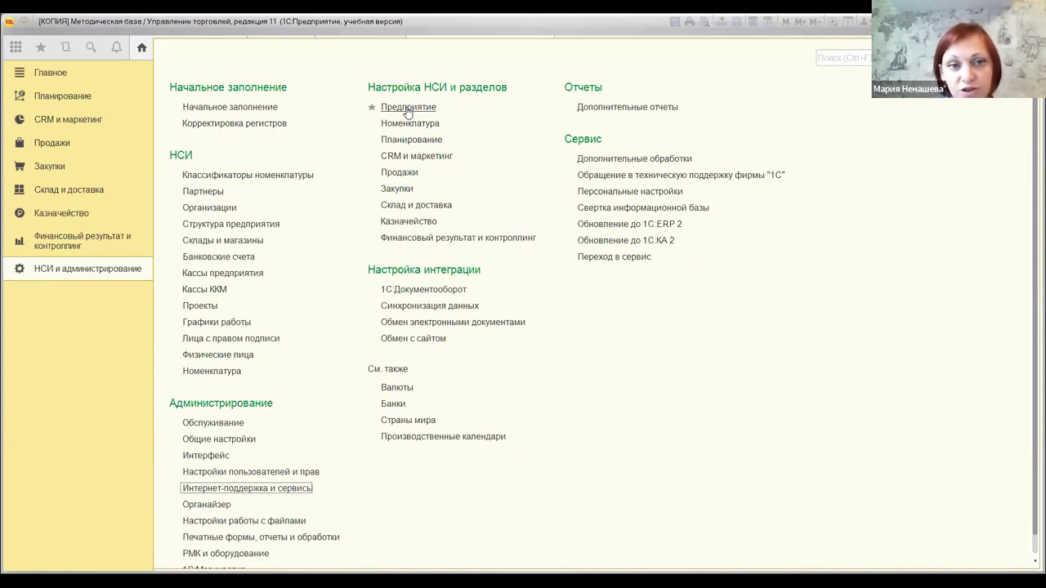
left_click(407, 107)
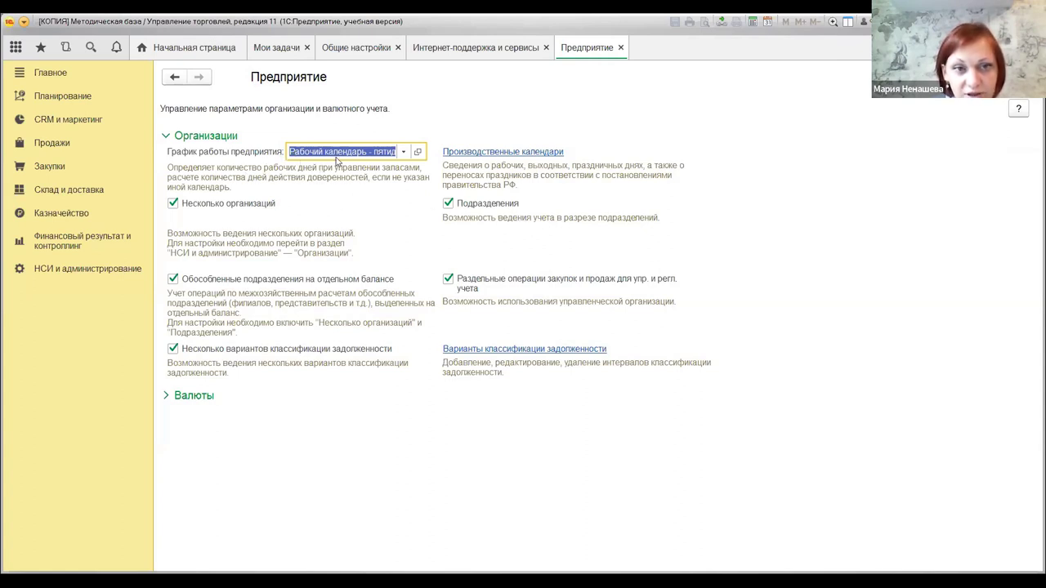
left_click(418, 153)
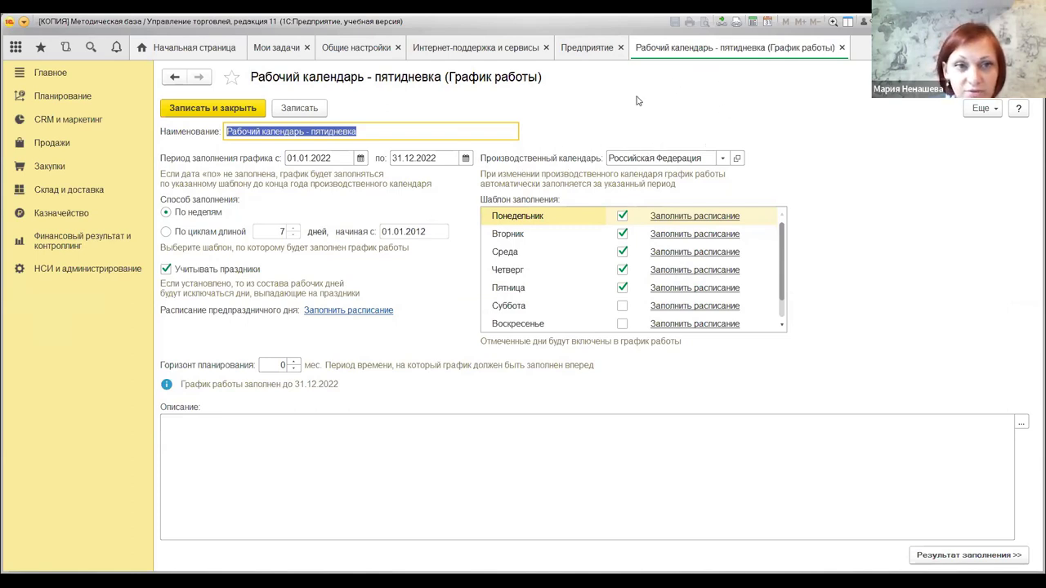
left_click(842, 47)
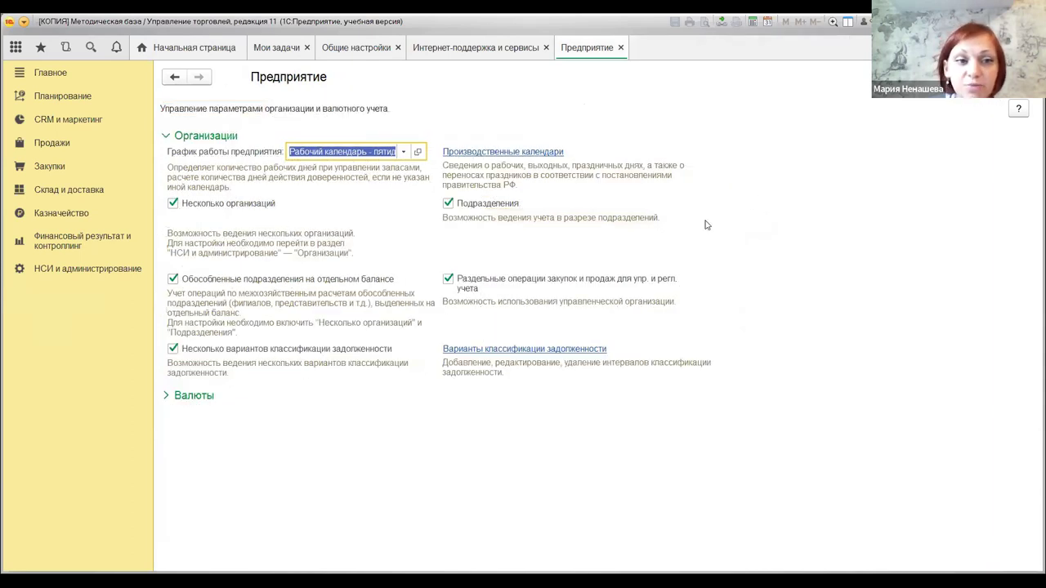
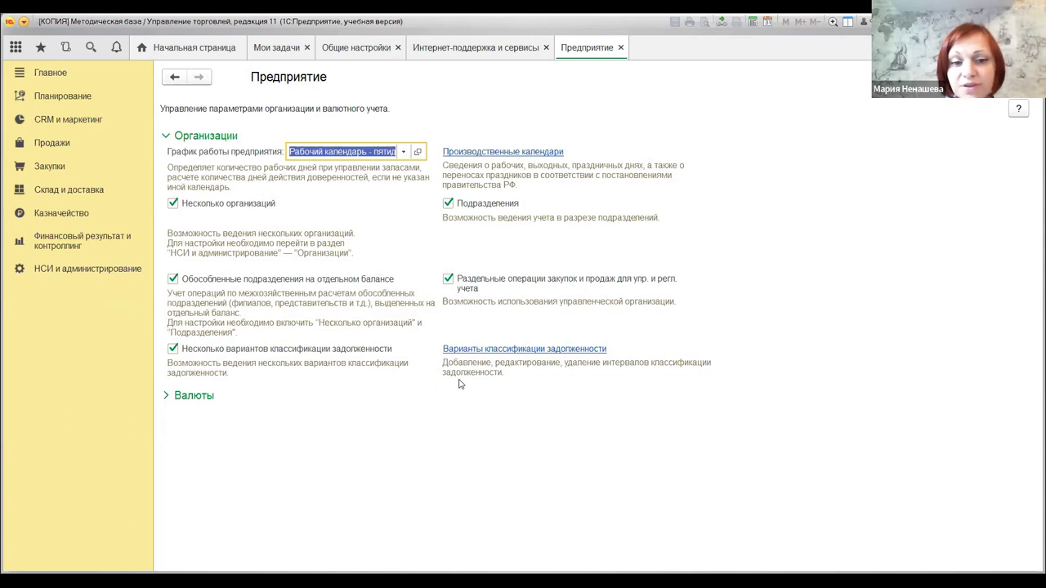
- Look at the Варианты классификации задолженности list, return to Предприятие, and expand and review the Валюты group
left_click(497, 351)
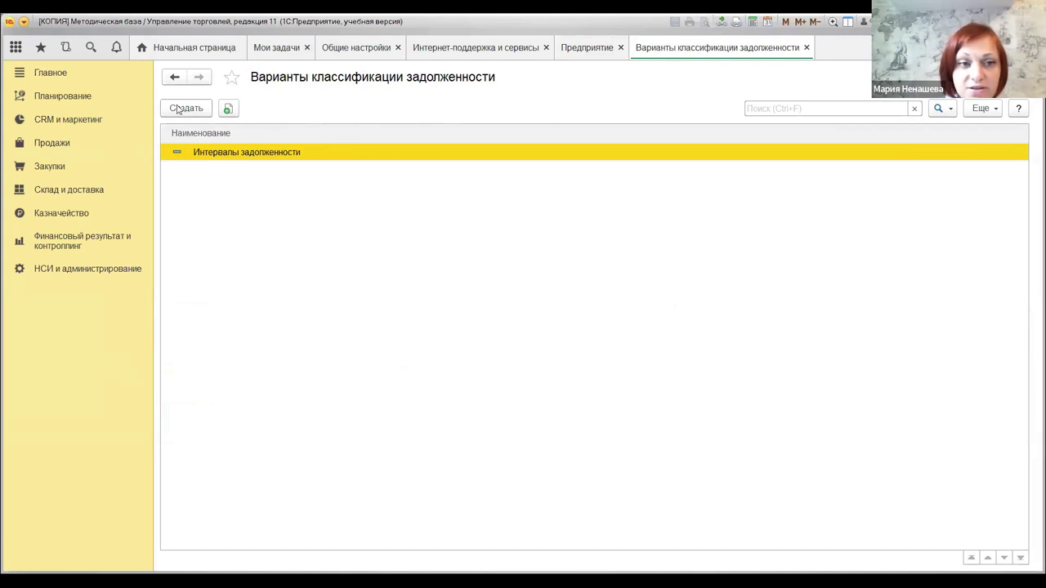
left_click(174, 79)
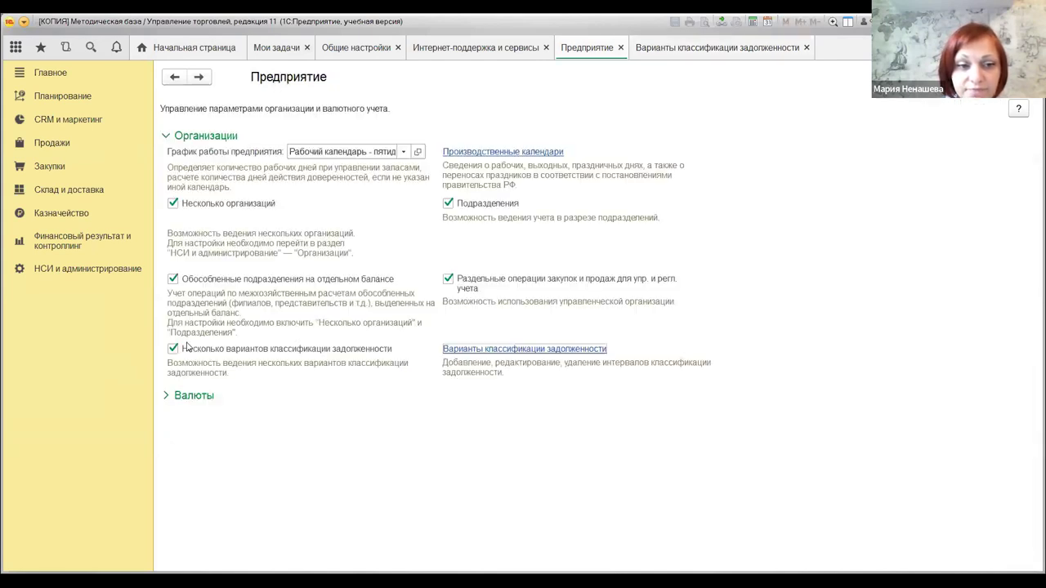
left_click(228, 398)
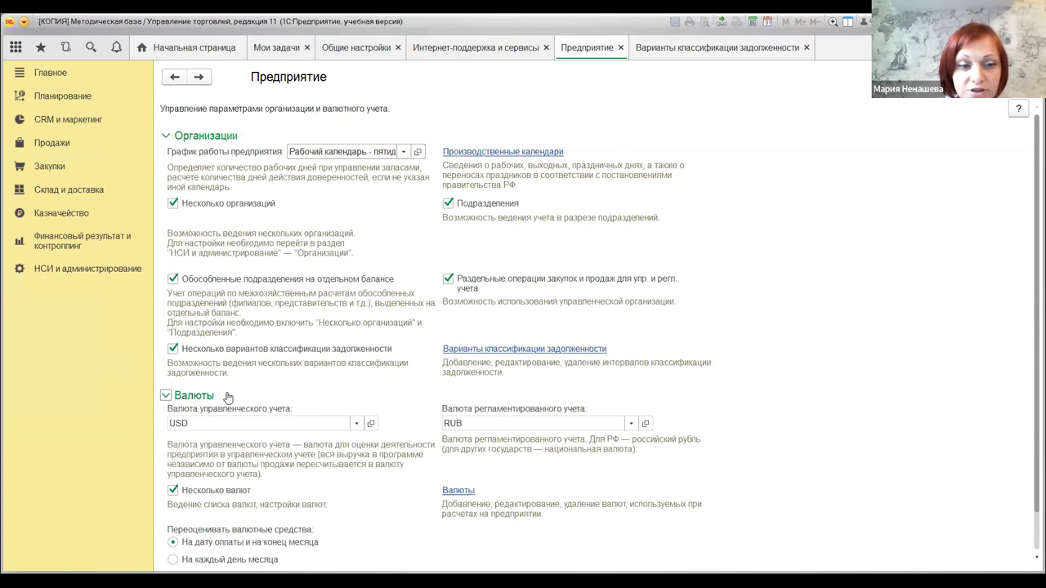
scroll(316, 343, "down", 1)
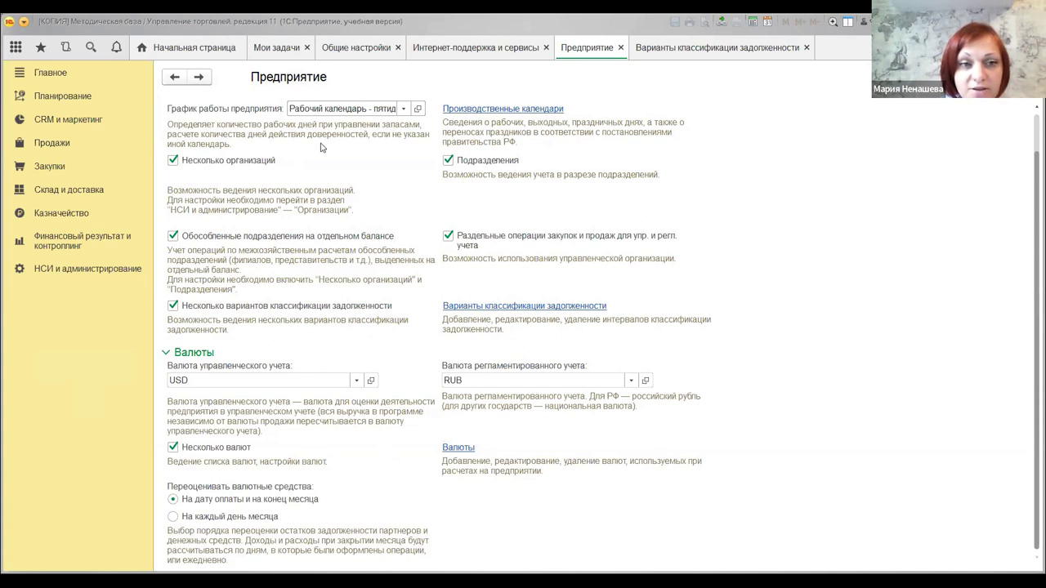
- Reopen the Предприятие settings from НСИ и администрирование and look over the Валюты and Организации groups again
left_click(173, 79)
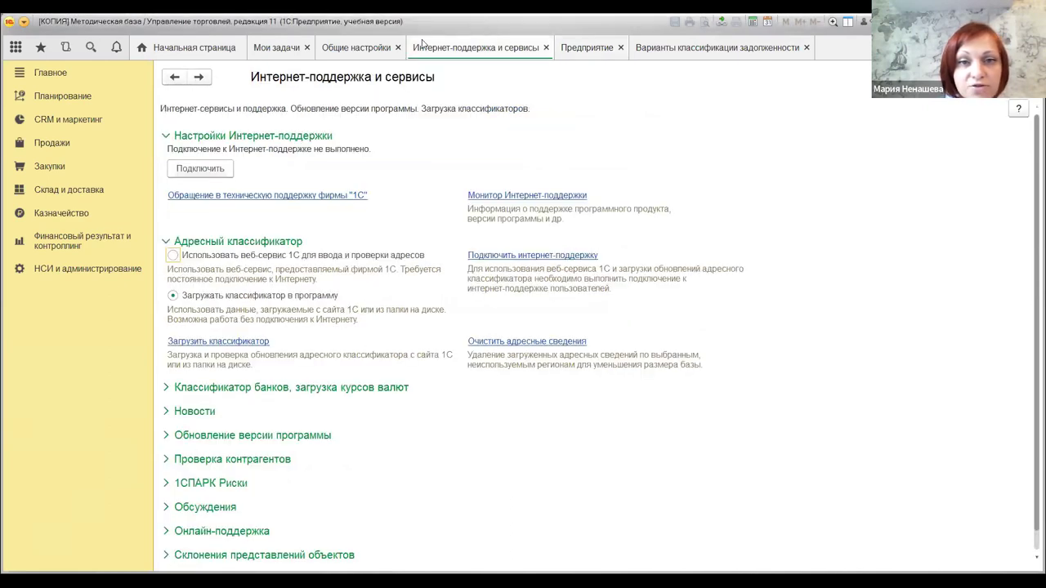
left_click(360, 47)
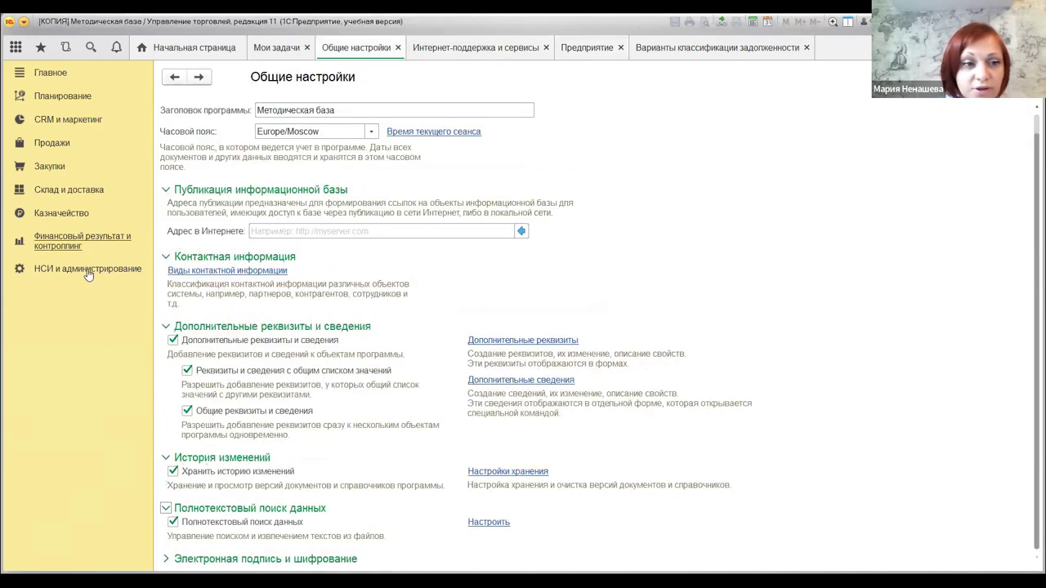
left_click(81, 268)
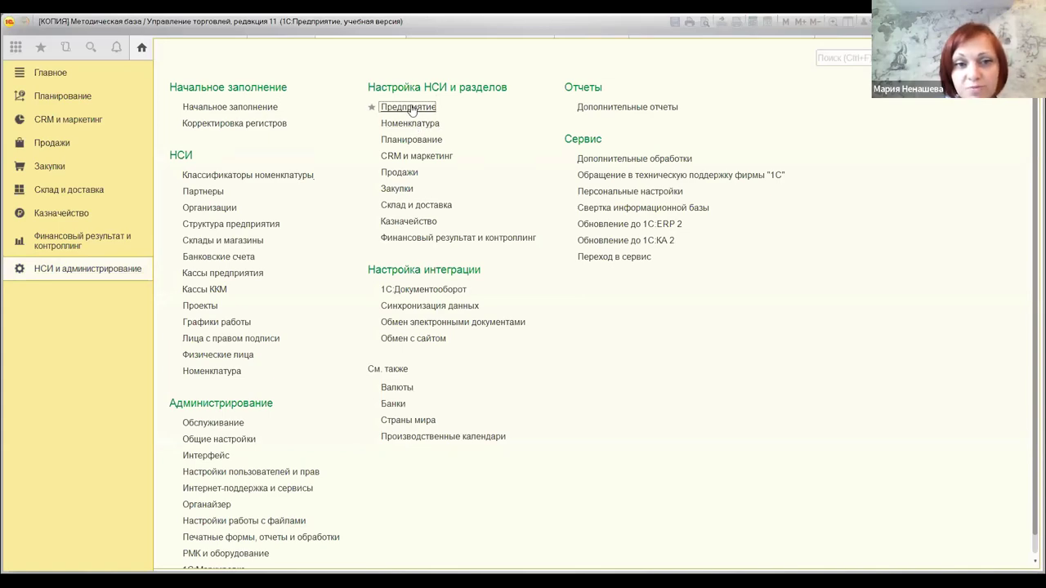
left_click(409, 107)
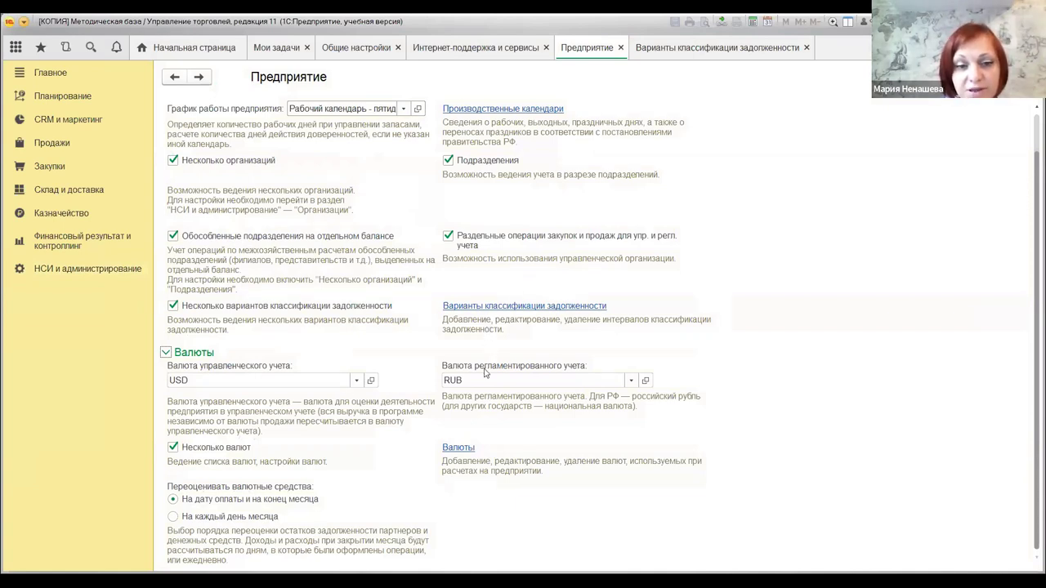
scroll(388, 420, "up", 1)
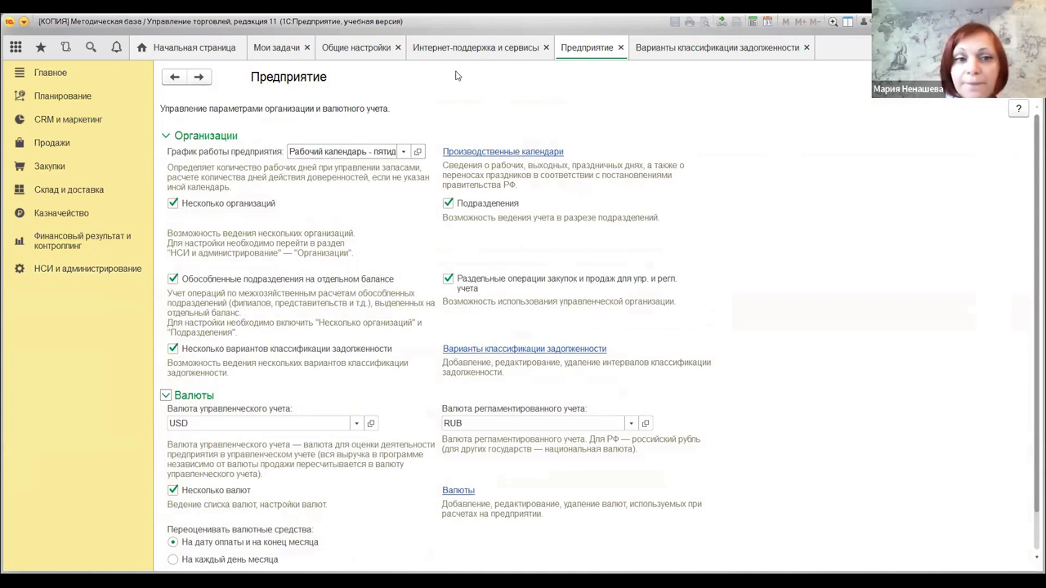
- Open the Номенклатура settings from НСИ и администрирование and expand and review the Разрезы учета group
left_click(111, 268)
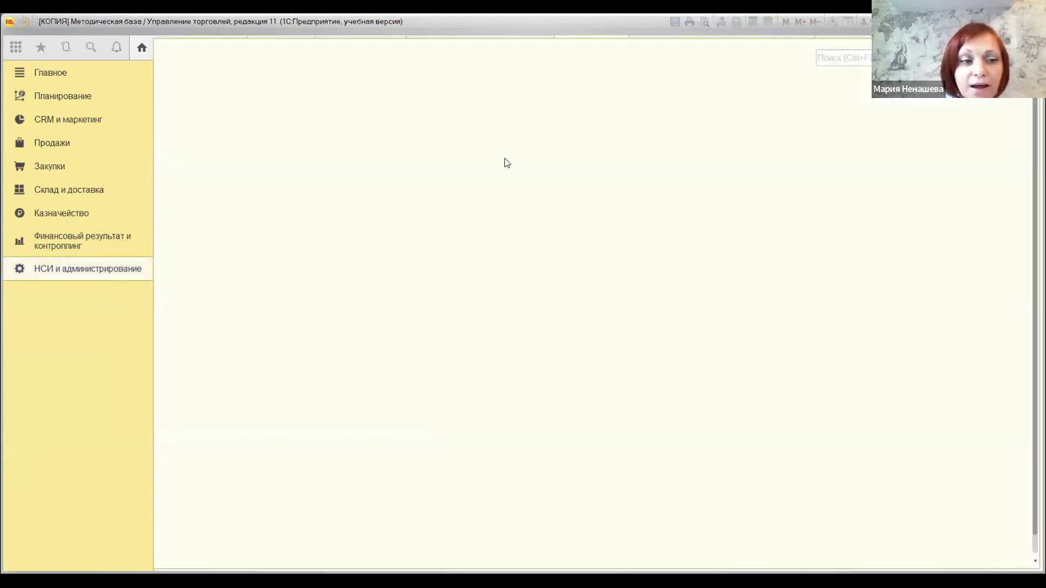
left_click(425, 123)
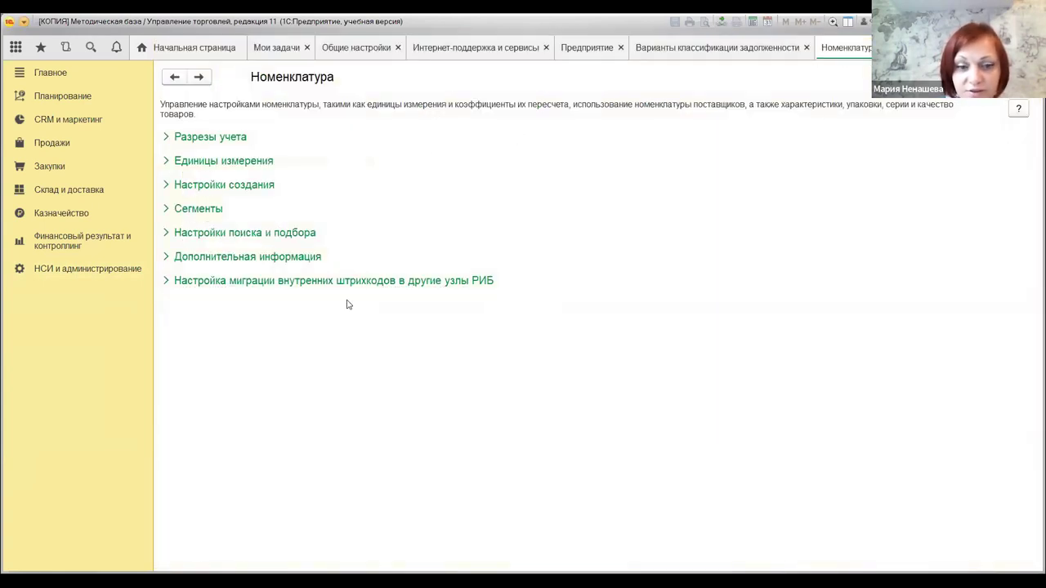
left_click(209, 141)
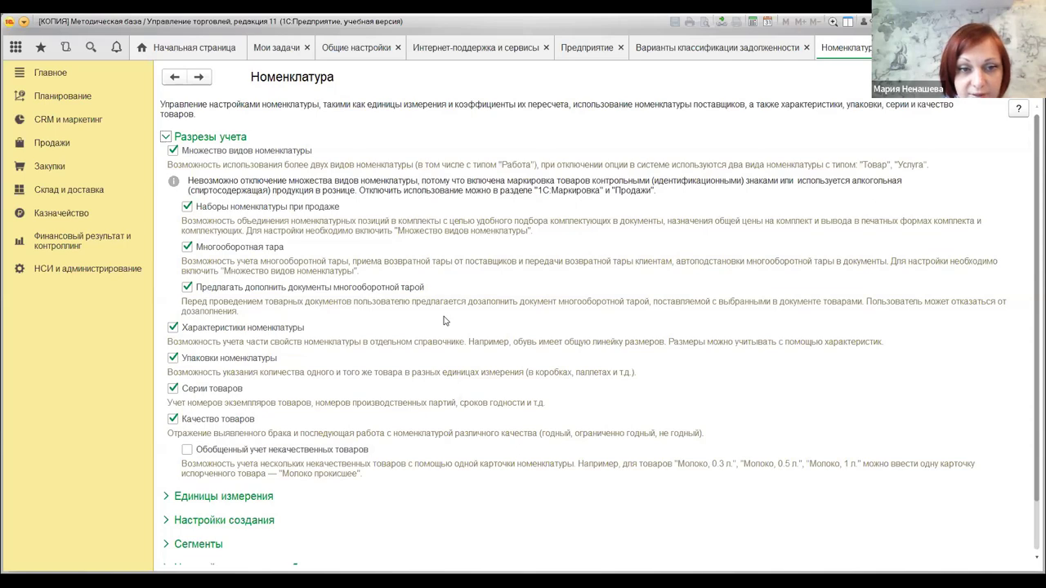
scroll(282, 306, "down", 1)
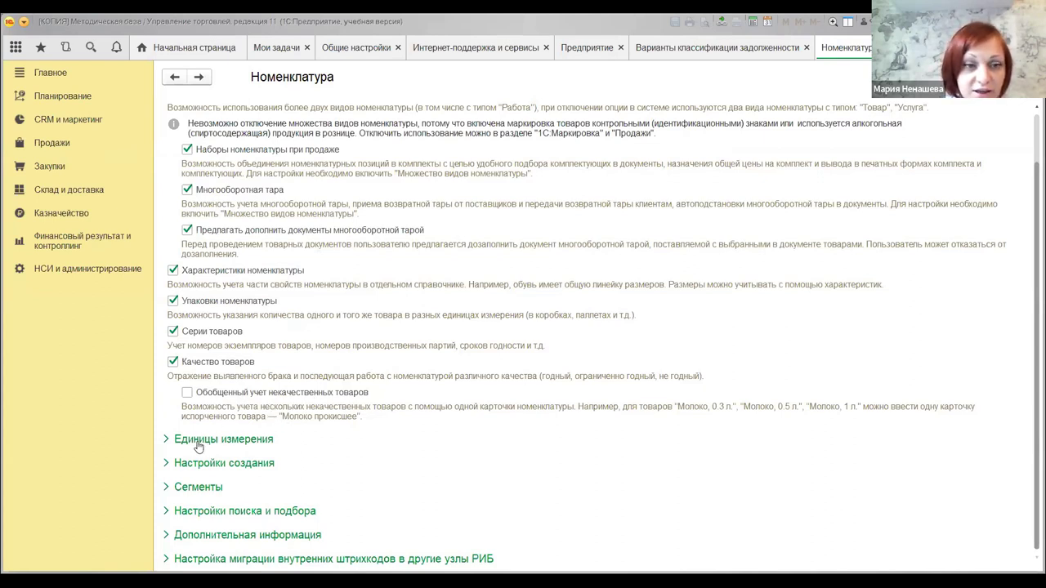
- Expand the Единицы измерения group in the Номенклатура settings and review the default units and permitted deviations
left_click(243, 452)
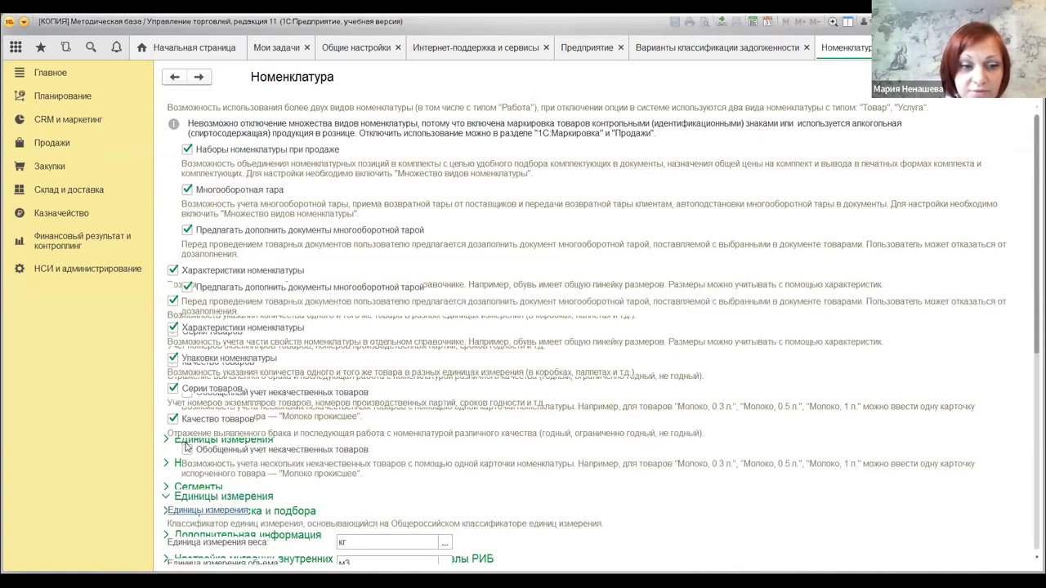
scroll(233, 437, "up", 1)
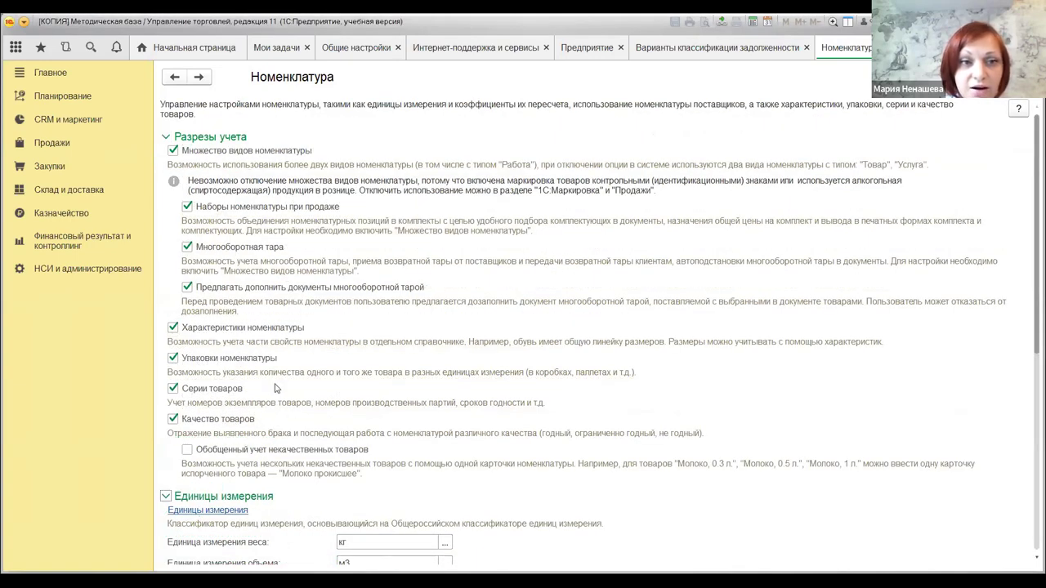
scroll(294, 409, "down", 3)
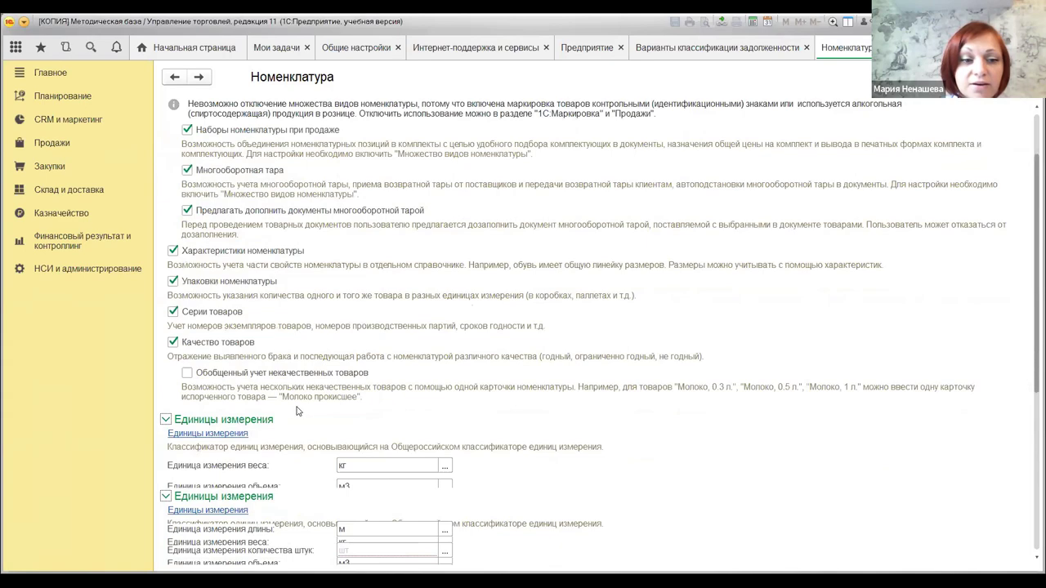
scroll(299, 413, "down", 1)
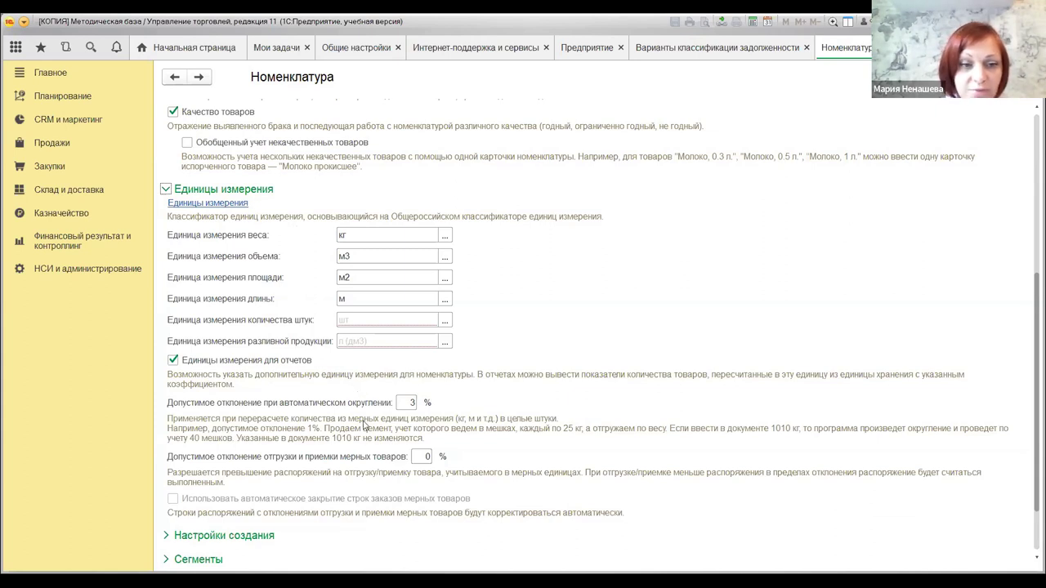
scroll(359, 431, "down", 2)
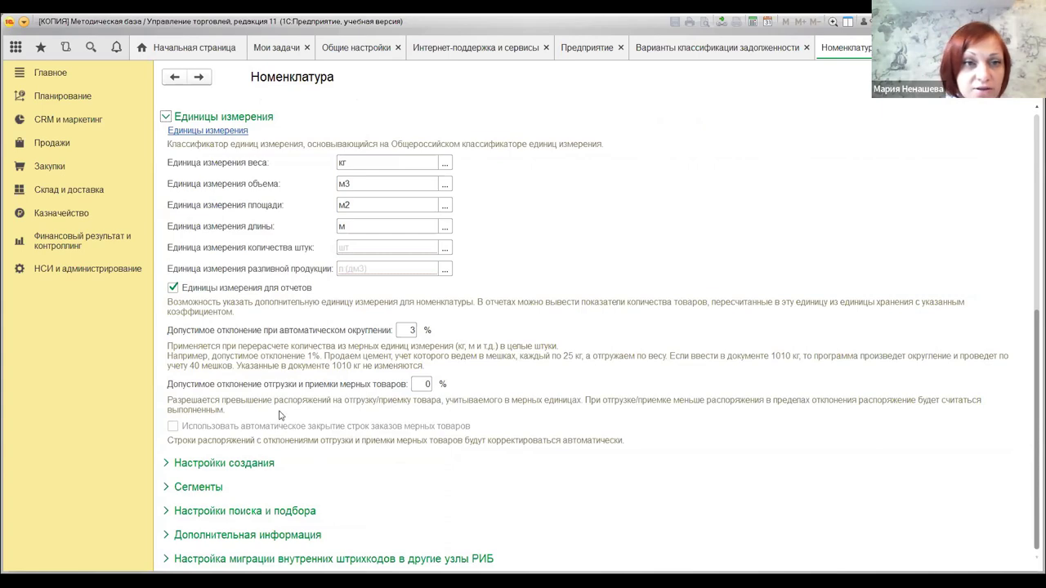
- Expand and review the Настройки создания, Сегменты and Настройки поиска и подбора groups in the Номенклатура settings
left_click(239, 464)
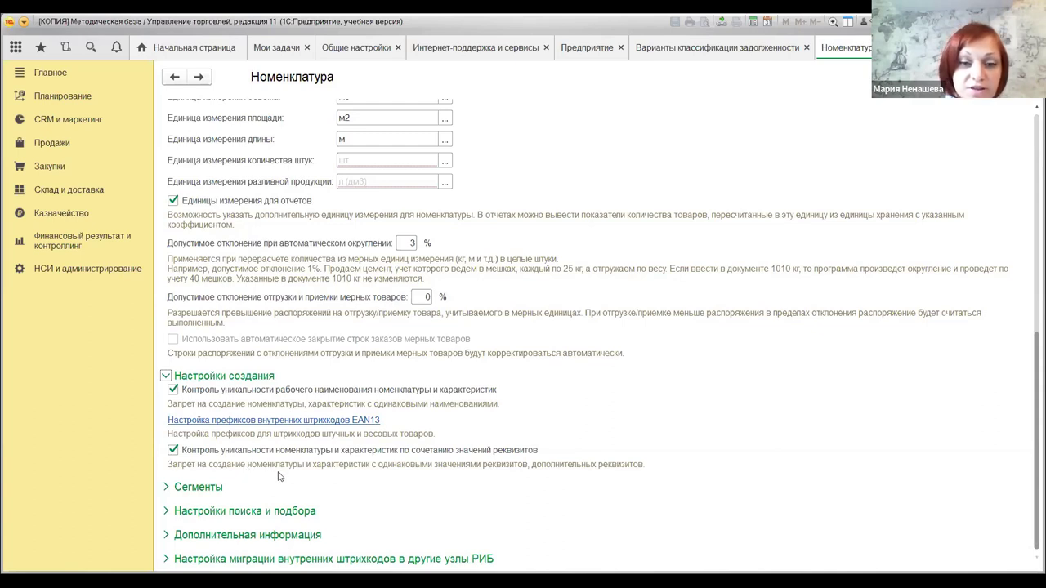
left_click(198, 488)
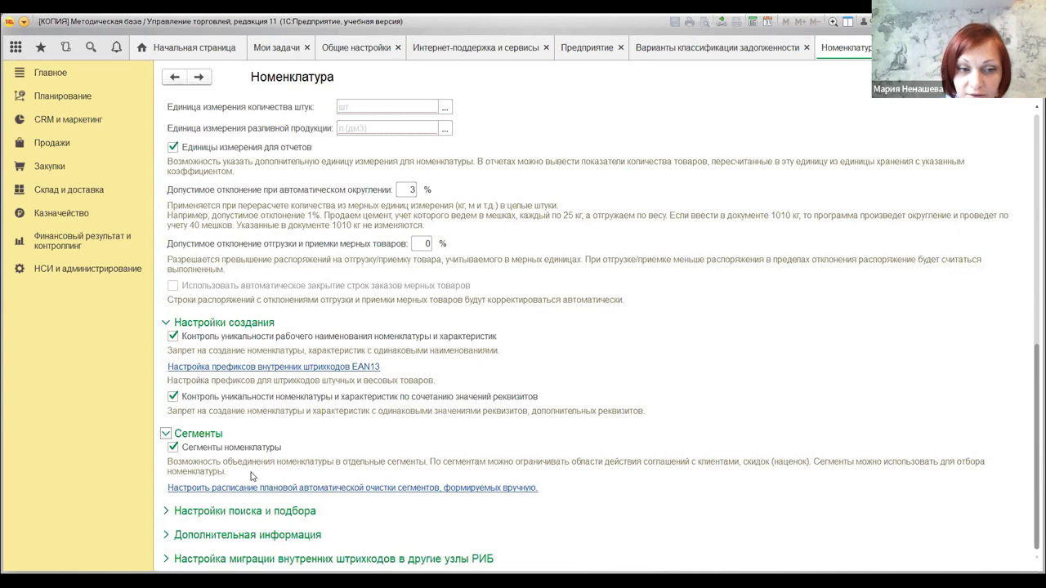
left_click(271, 513)
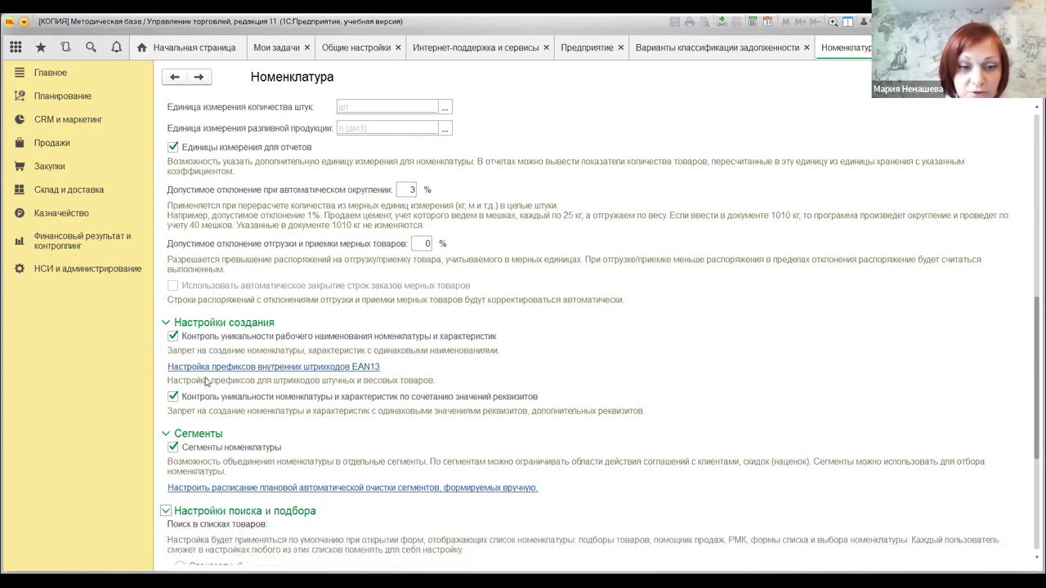
scroll(359, 418, "down", 2)
scroll(357, 419, "down", 2)
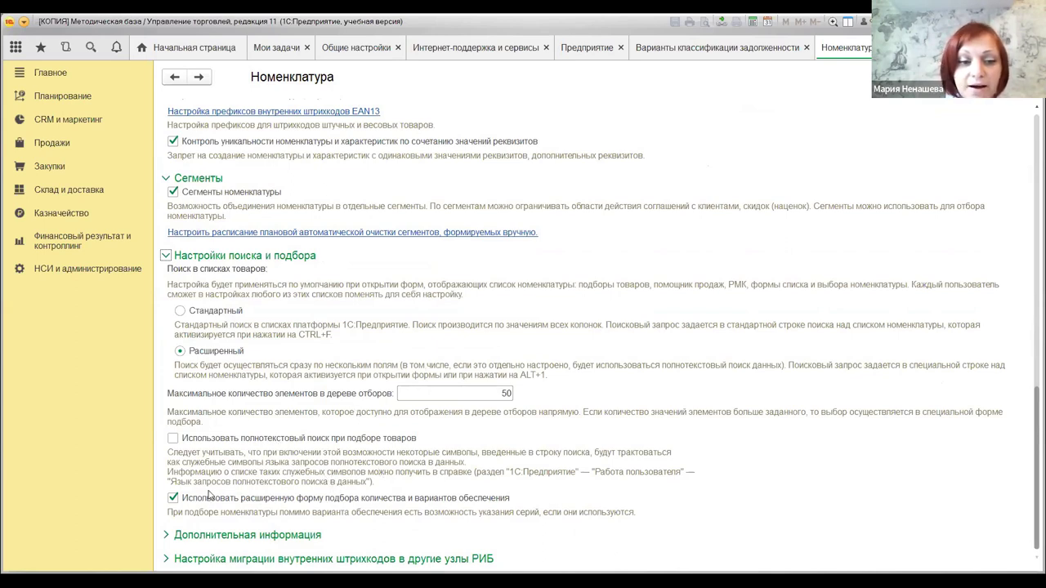
- Expand and review the Дополнительная информация group, and return to the beginning of the Номенклатура settings
left_click(245, 534)
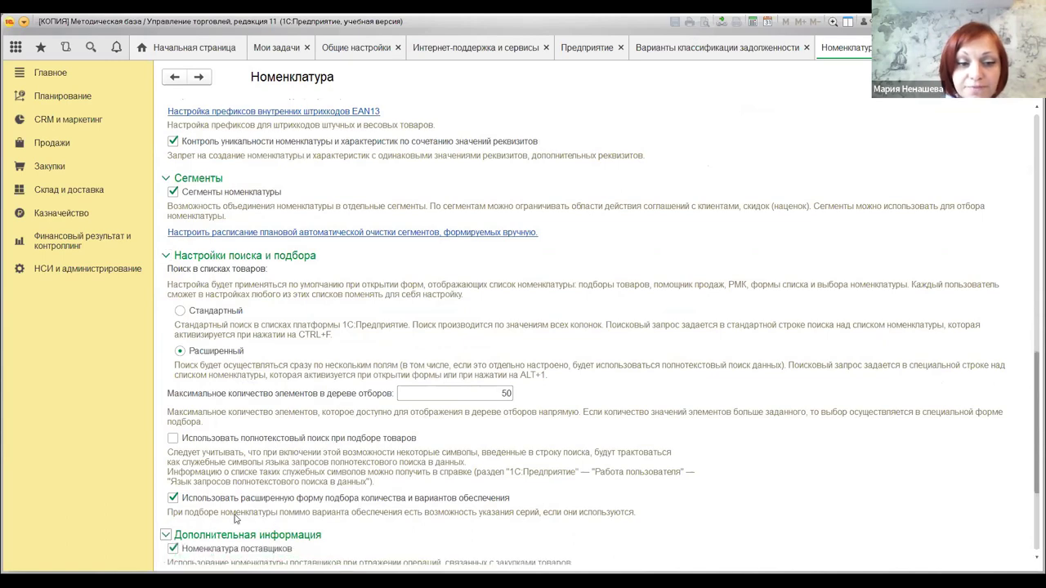
scroll(286, 462, "down", 5)
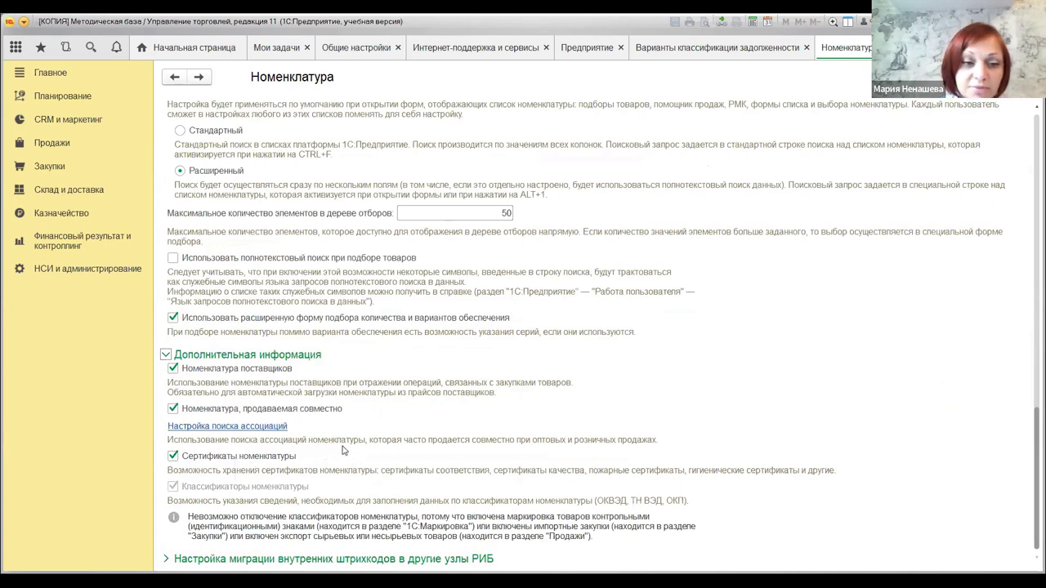
scroll(365, 446, "up", 2)
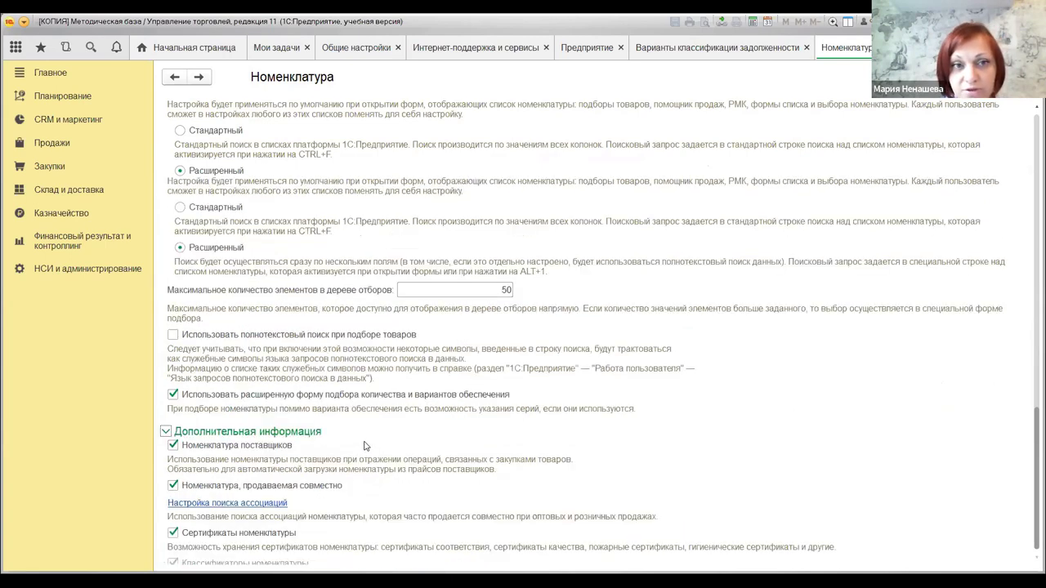
scroll(364, 446, "up", 12)
scroll(368, 451, "up", 6)
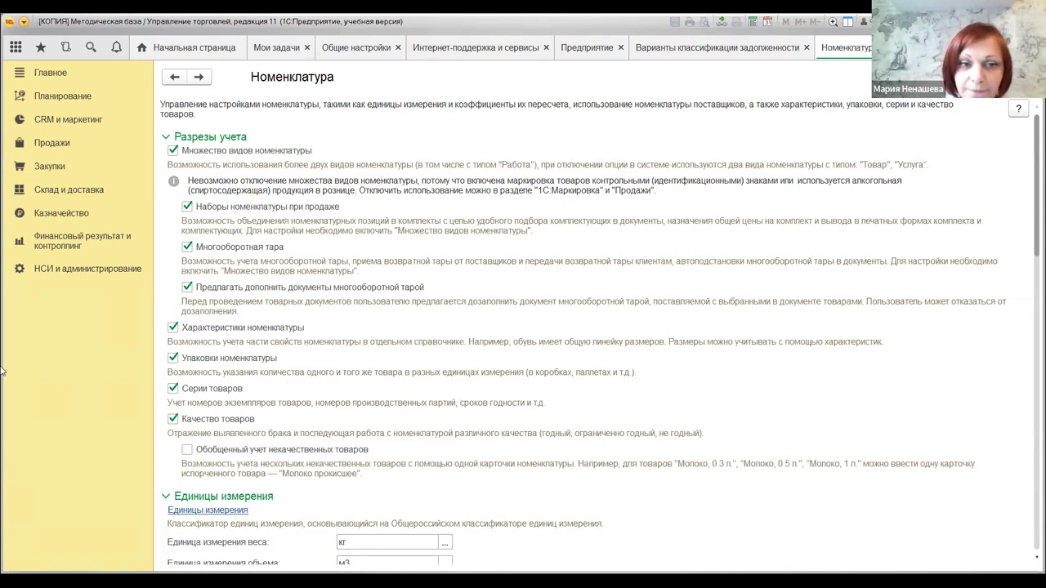
- Open the Планирование settings from НСИ и администрирование and expand the Планирование group to review its options
left_click(87, 272)
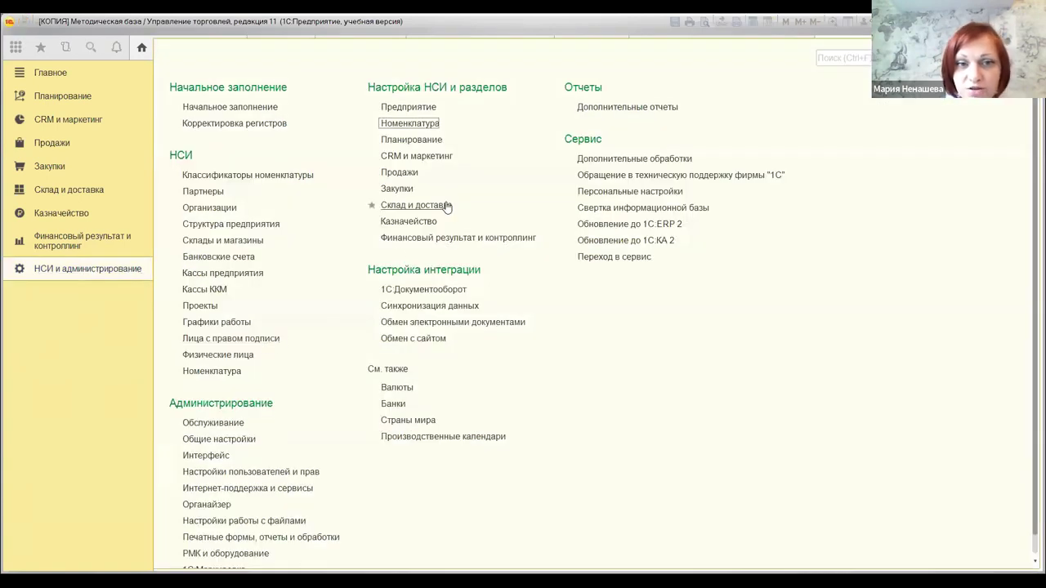
left_click(424, 140)
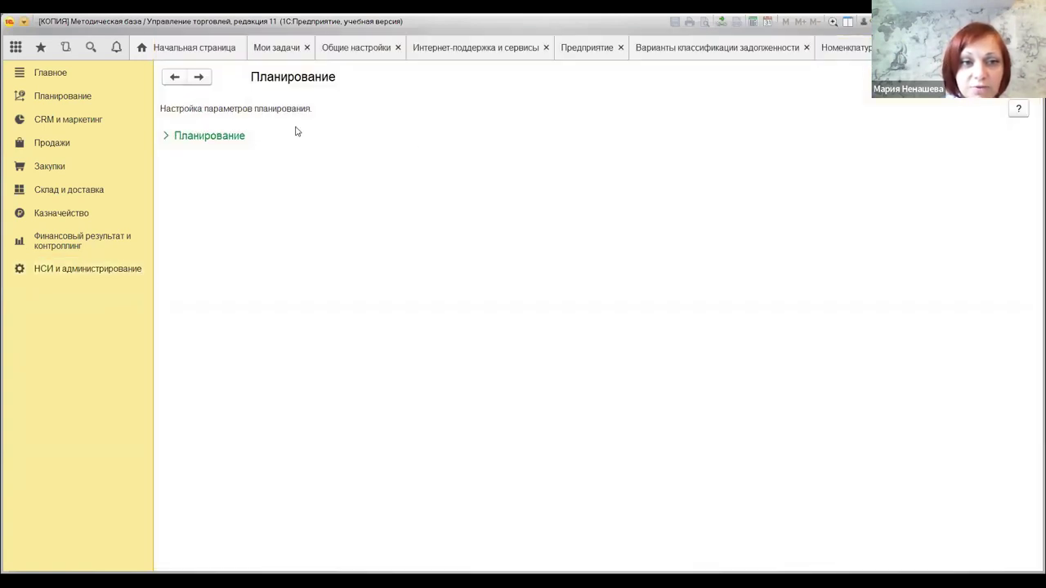
left_click(238, 141)
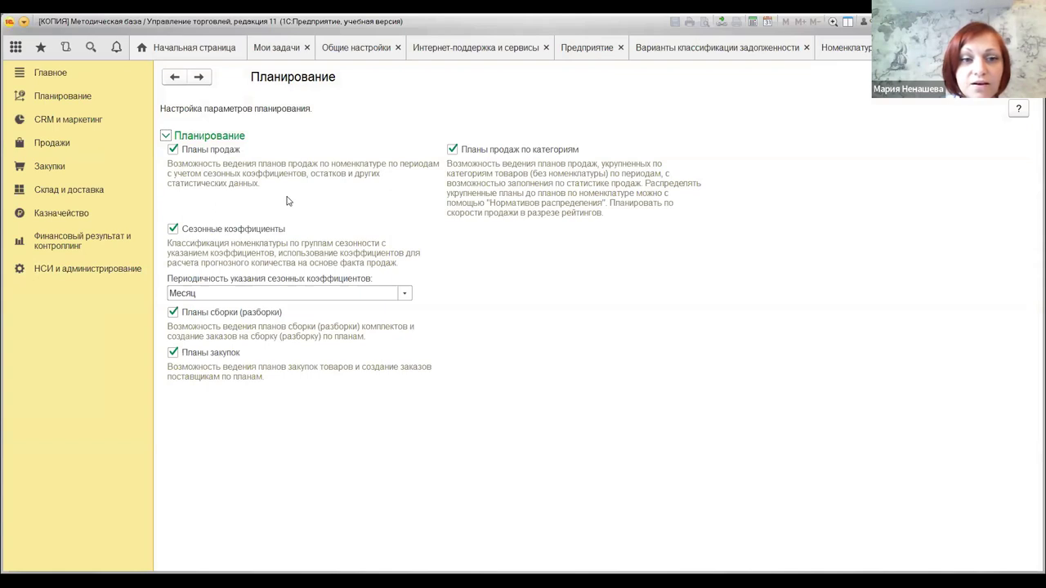